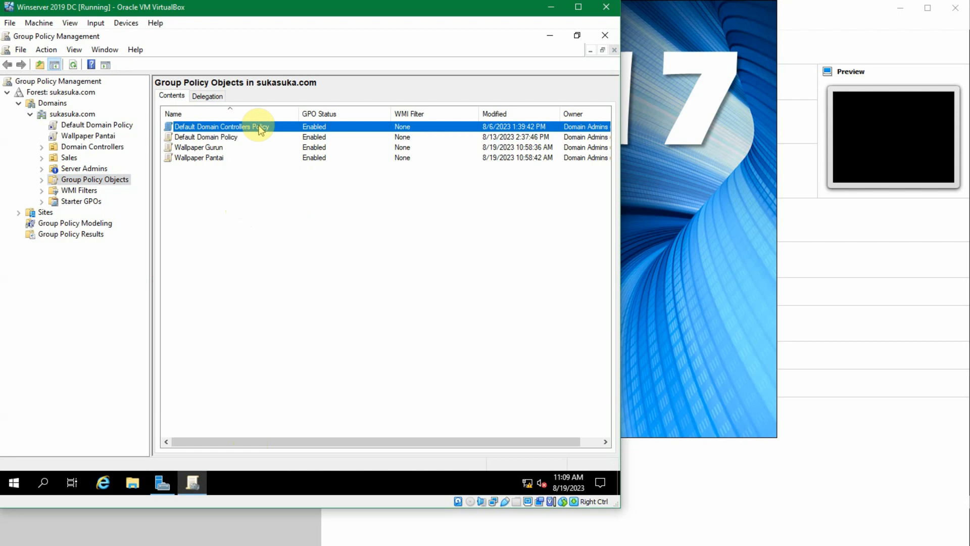
pyautogui.click(247, 180)
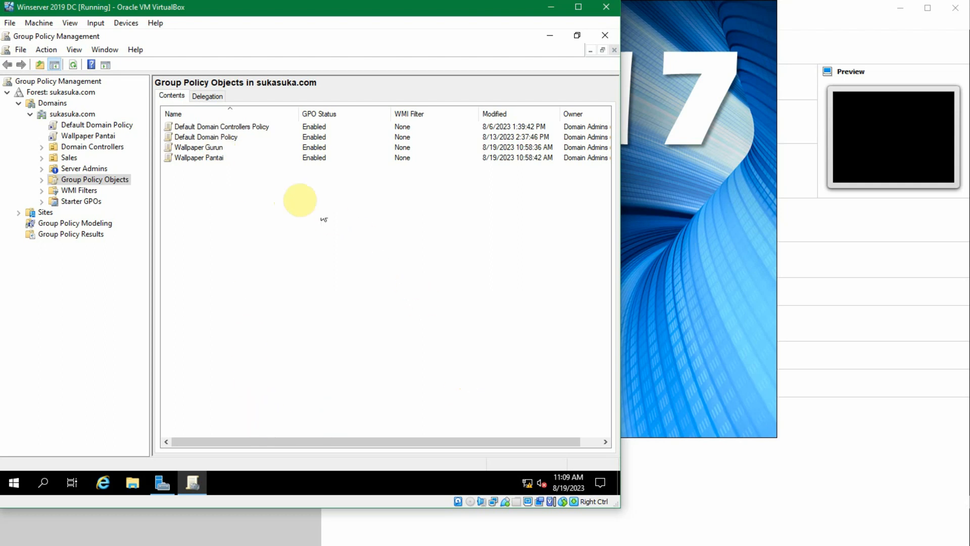
pyautogui.rightClick(213, 150)
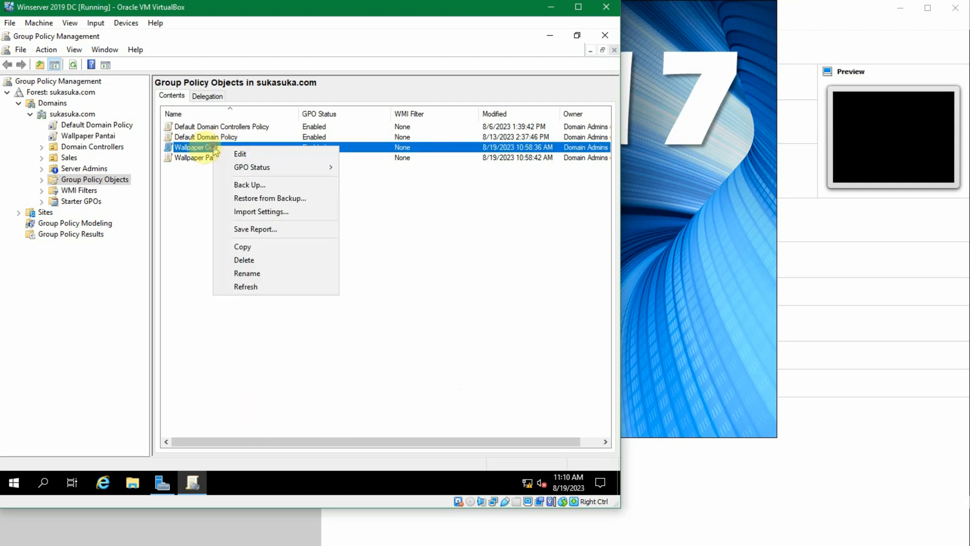
pyautogui.click(195, 189)
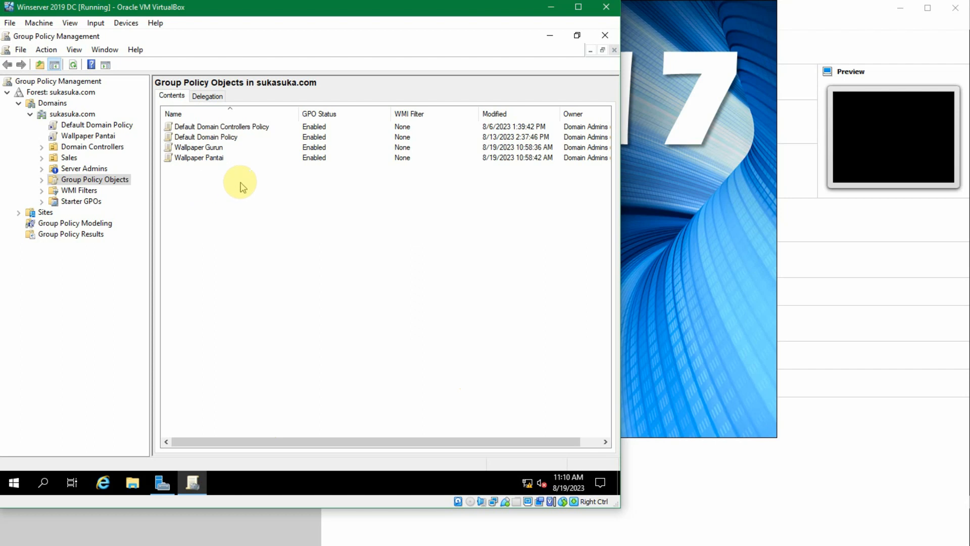
pyautogui.click(207, 128)
pyautogui.click(207, 138)
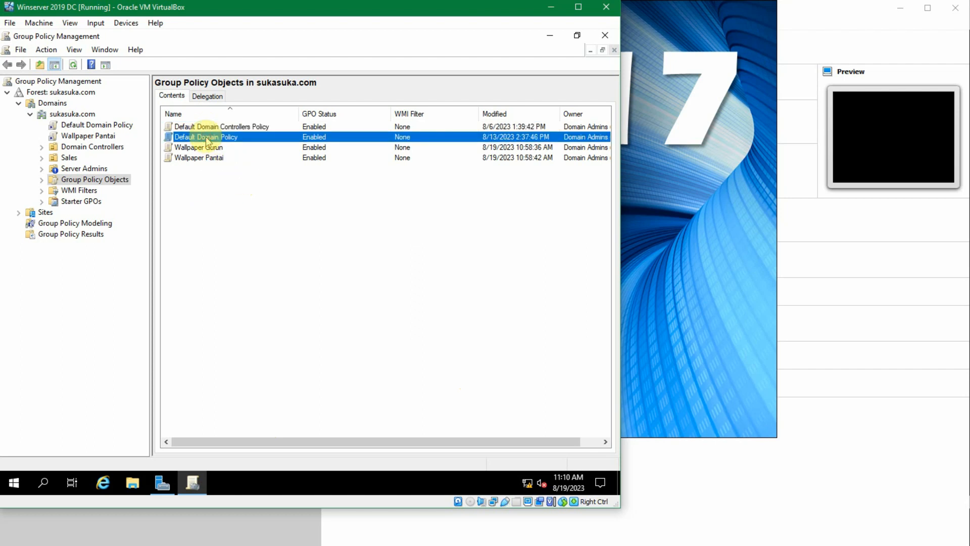
pyautogui.click(213, 128)
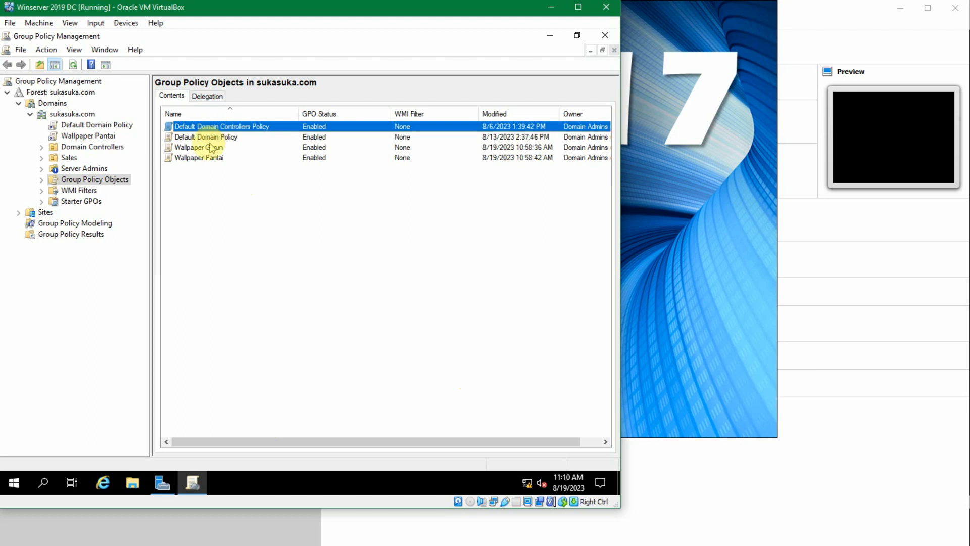
pyautogui.click(210, 148)
pyautogui.click(217, 159)
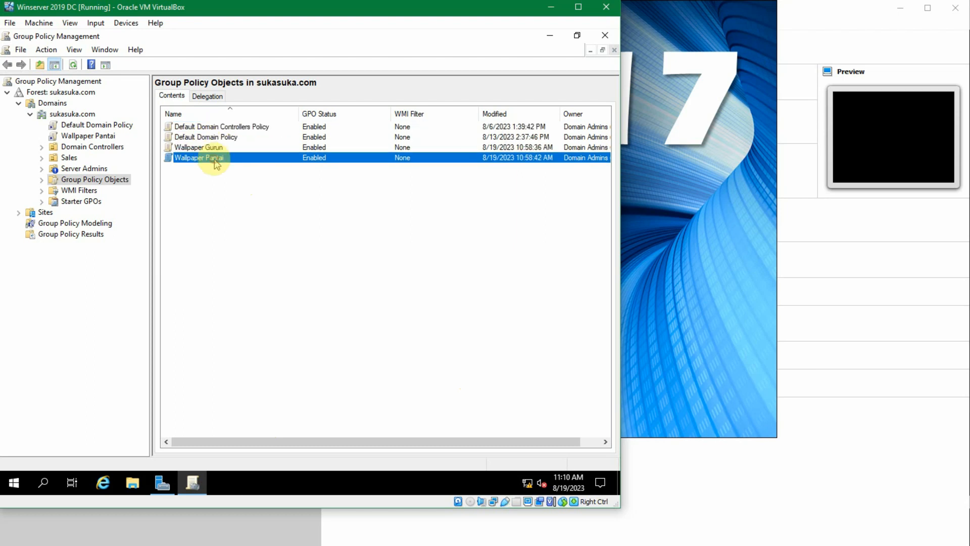
pyautogui.click(238, 189)
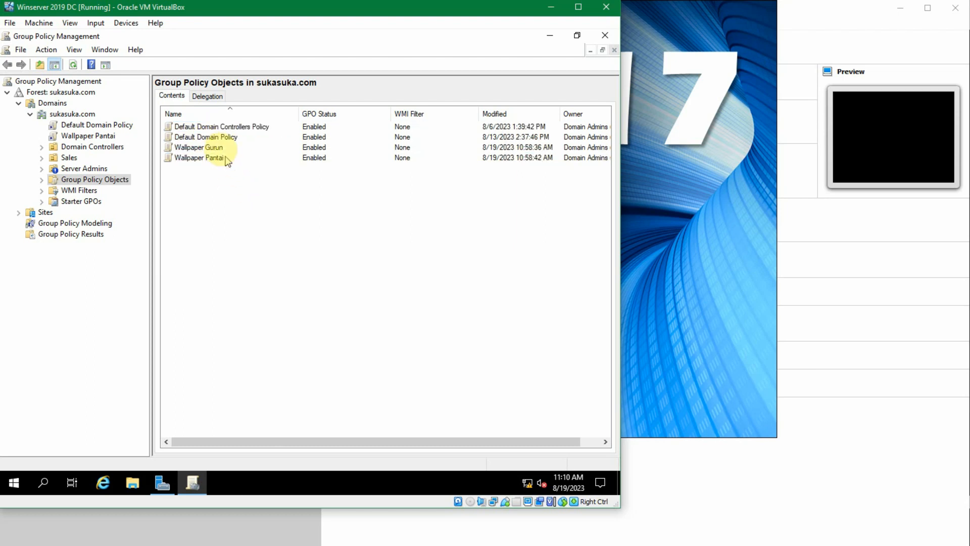
pyautogui.click(220, 150)
pyautogui.click(216, 158)
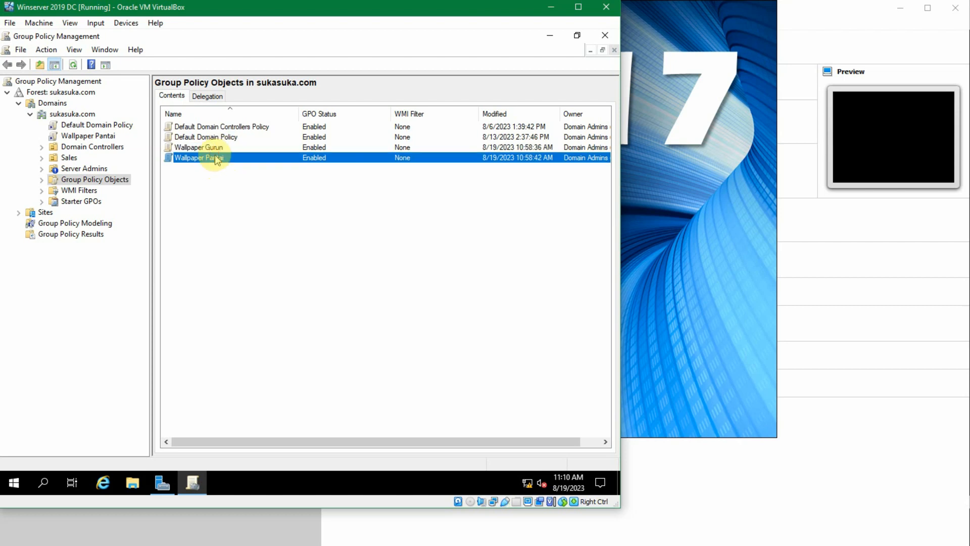
pyautogui.click(220, 180)
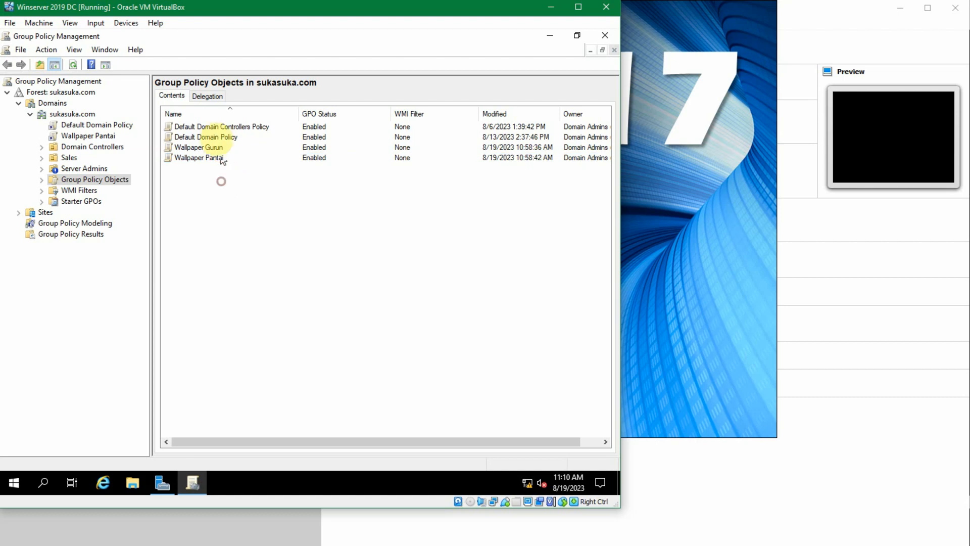
# Step: Try to delete the Default Domain Controllers Policy from the Group Policy Objects, and close the deletion status
pyautogui.click(217, 130)
pyautogui.rightClick(217, 132)
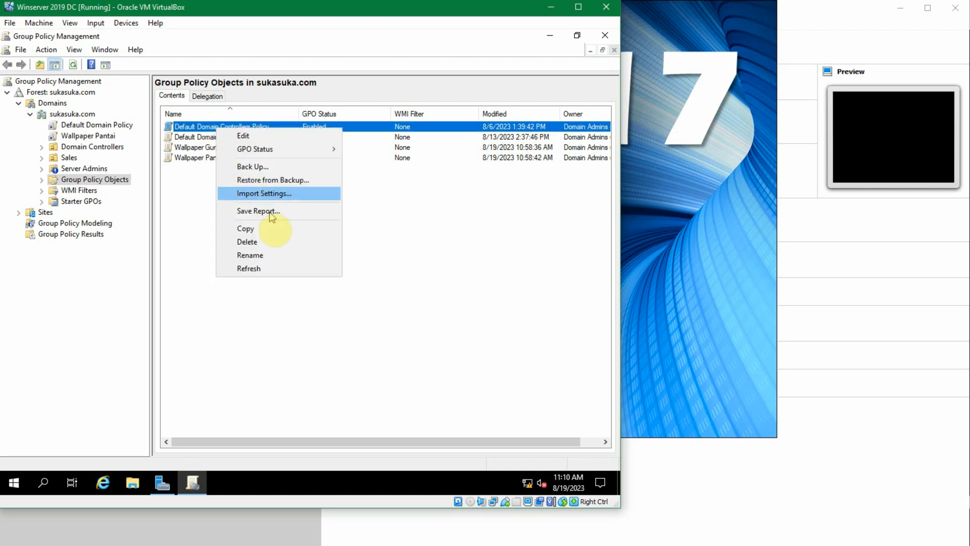
pyautogui.click(275, 238)
pyautogui.click(331, 260)
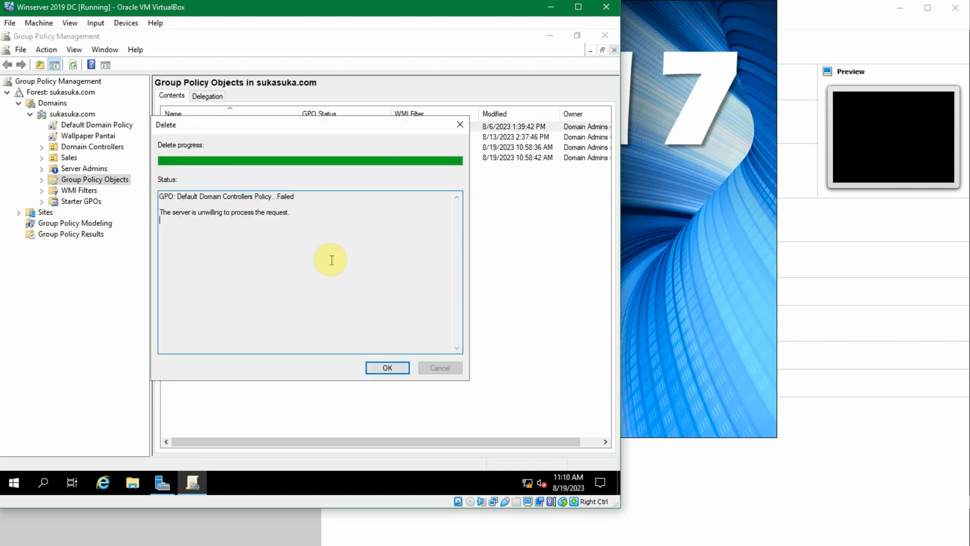
pyautogui.click(265, 196)
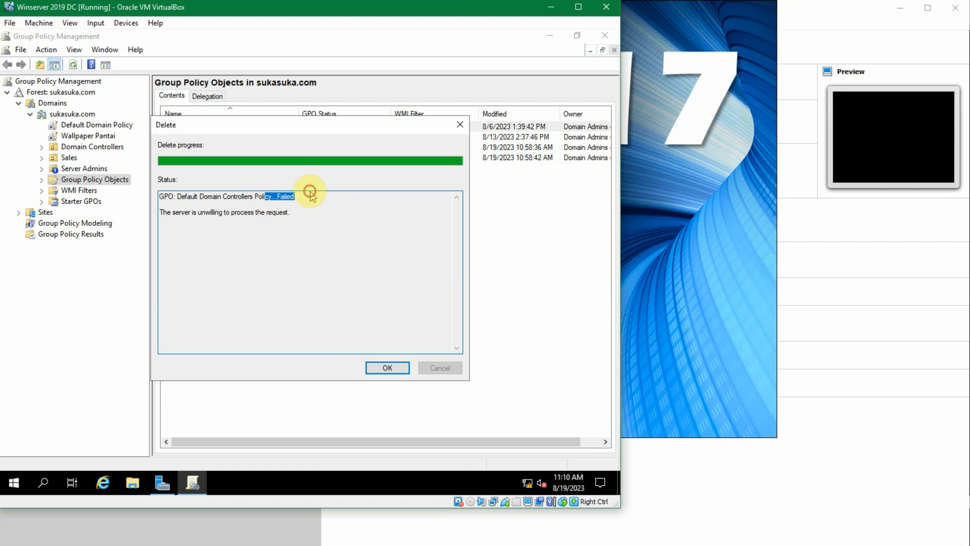
pyautogui.click(315, 202)
pyautogui.click(387, 368)
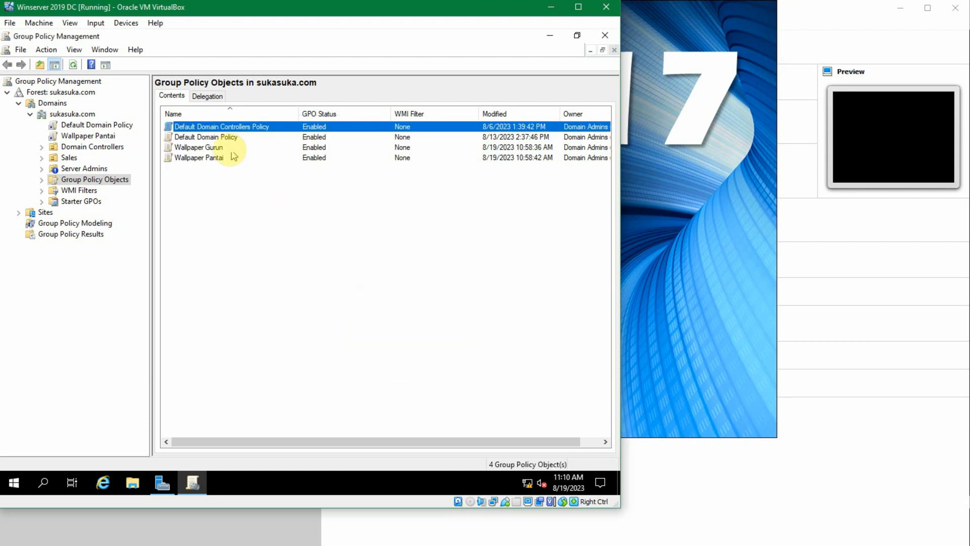
# Step: Try to delete the Default Domain Policy from the Group Policy Objects, and close the deletion status
pyautogui.rightClick(225, 140)
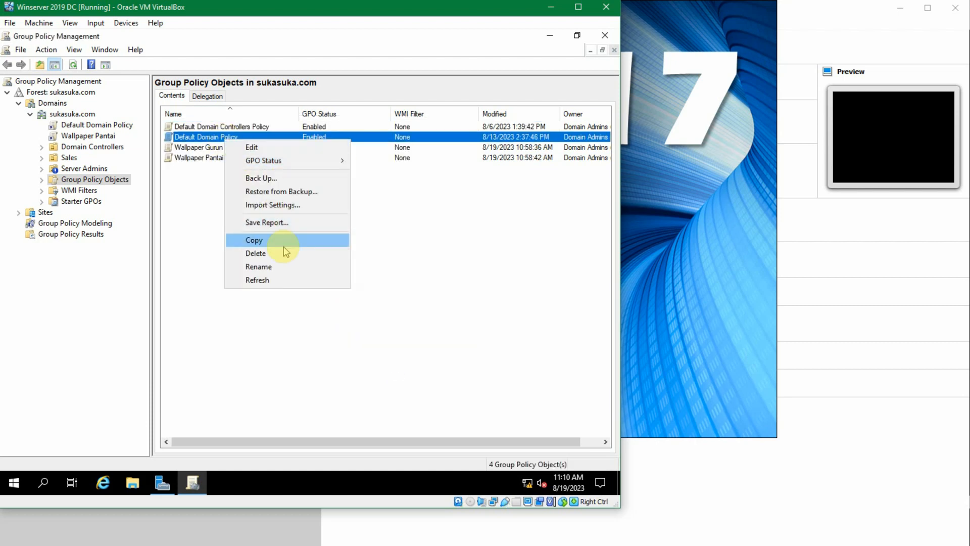
pyautogui.click(283, 253)
pyautogui.click(339, 260)
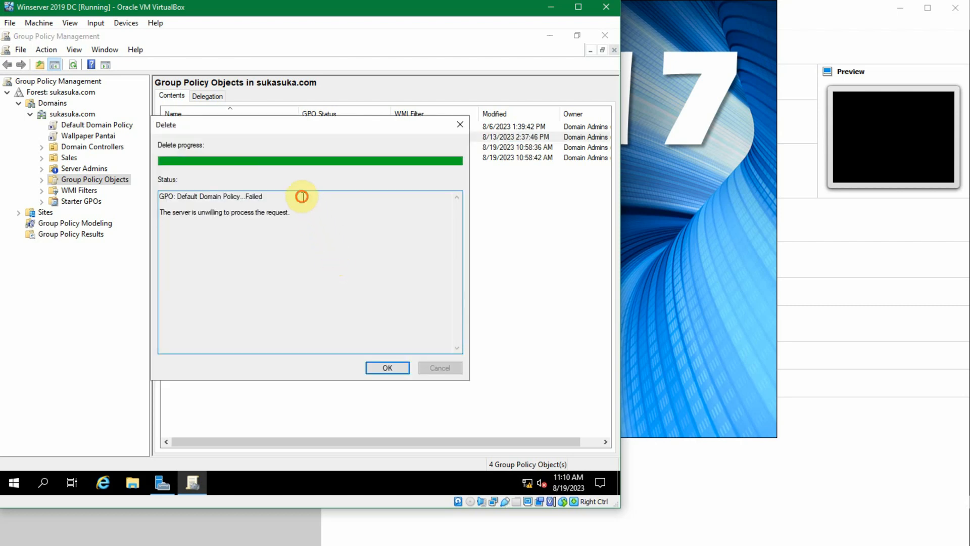
pyautogui.moveTo(301, 196); pyautogui.dragTo(121, 180)
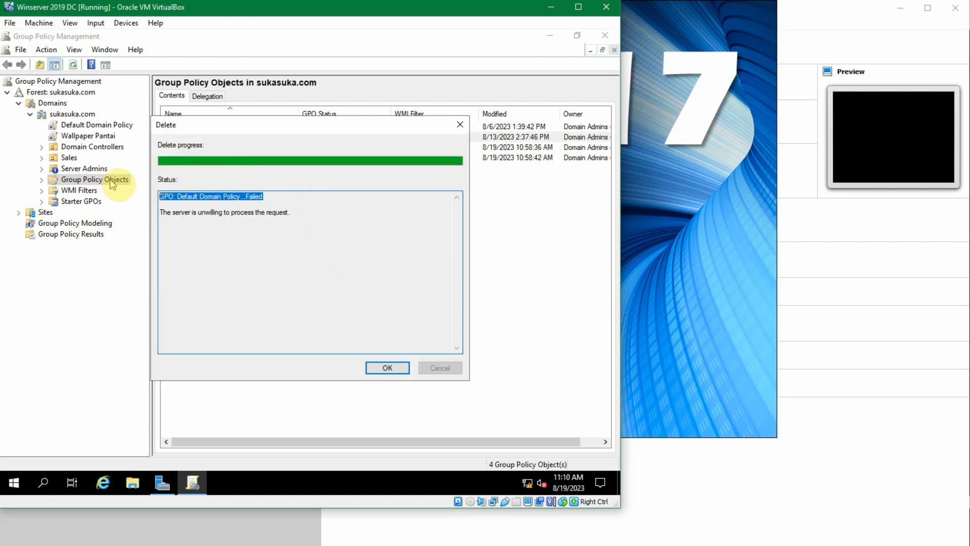
pyautogui.click(399, 370)
pyautogui.click(358, 282)
pyautogui.click(214, 157)
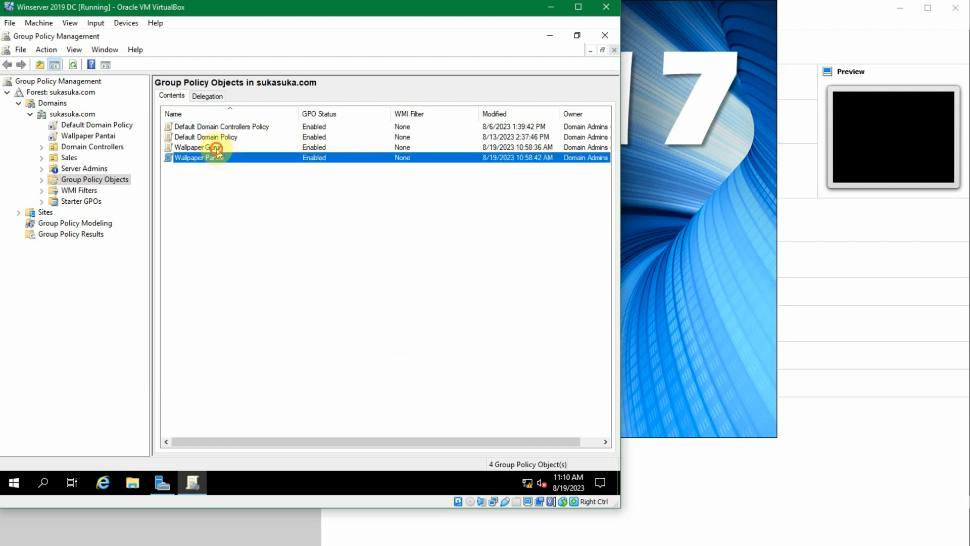
pyautogui.click(215, 148)
pyautogui.click(318, 219)
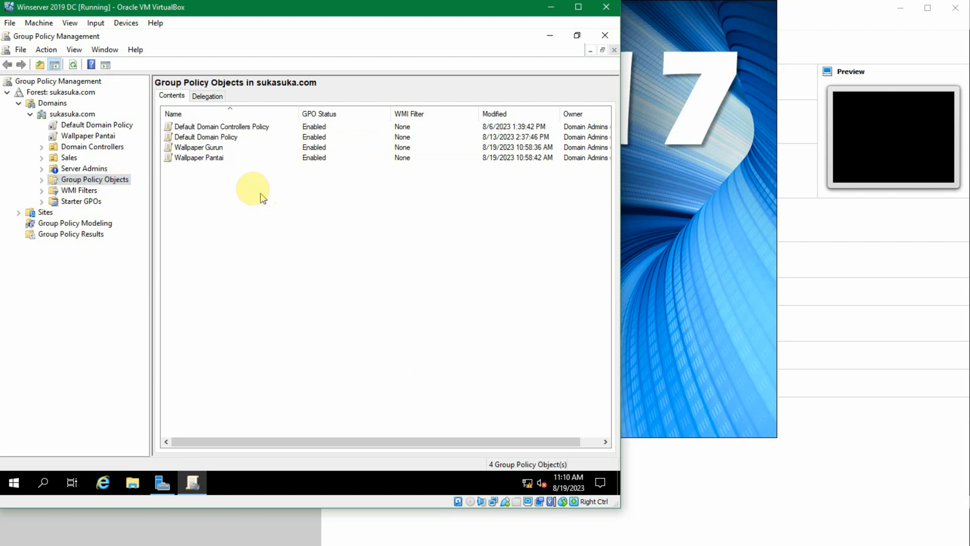
pyautogui.rightClick(207, 151)
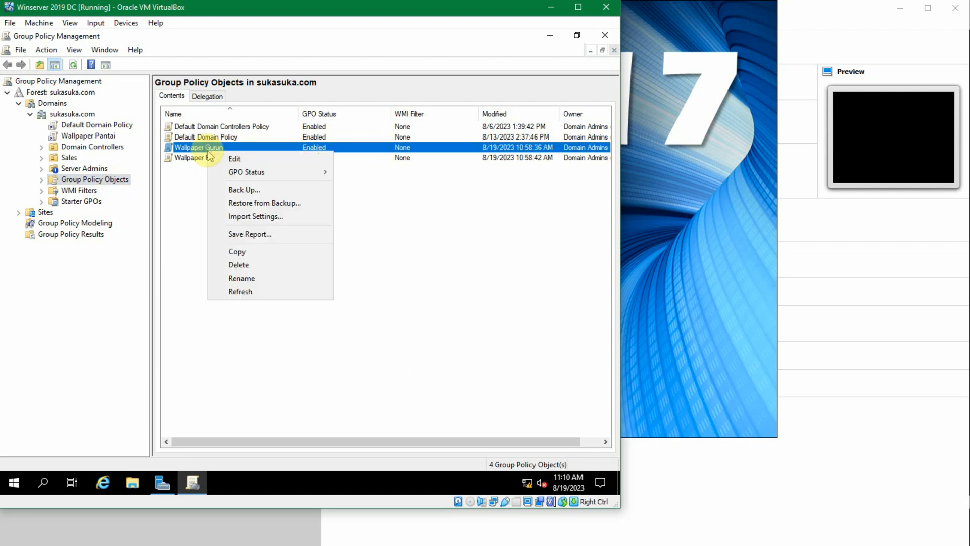
pyautogui.click(199, 176)
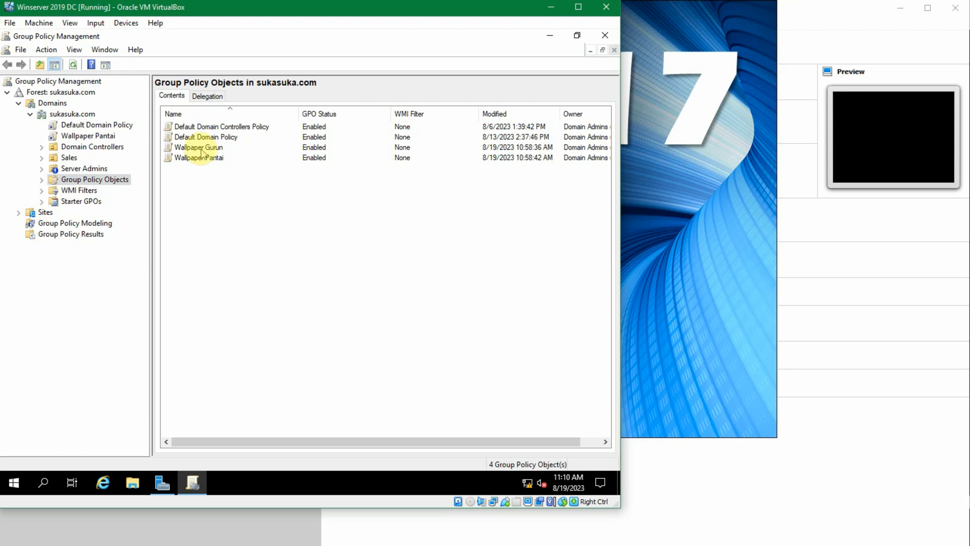
pyautogui.click(201, 152)
pyautogui.rightClick(202, 150)
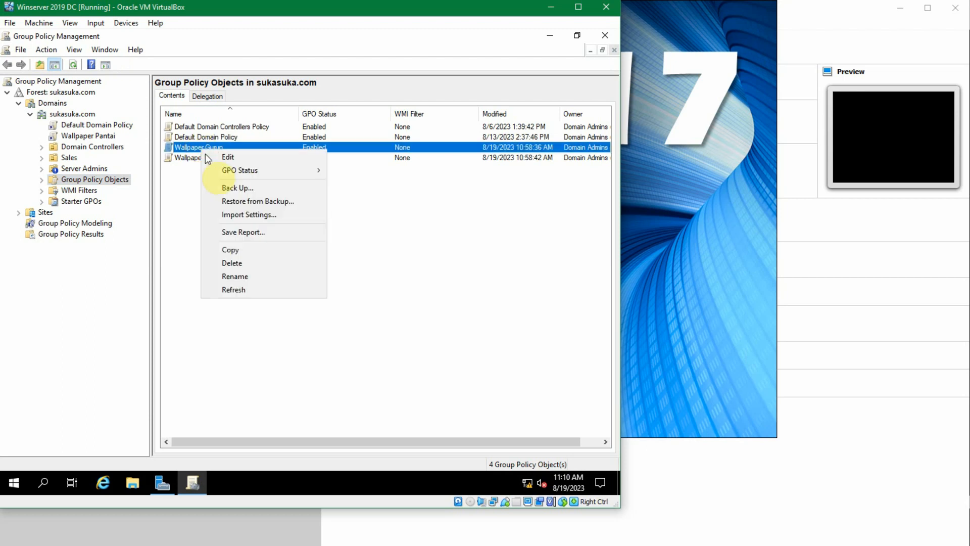
pyautogui.click(283, 188)
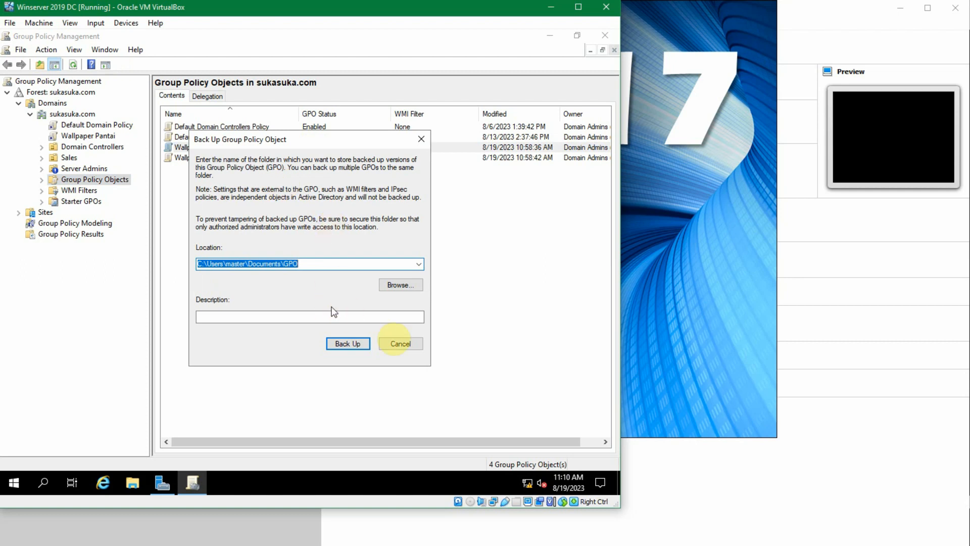
pyautogui.click(401, 344)
pyautogui.click(260, 205)
# Step: Start a backup of all Group Policy Objects and set its location to a new folder named GPO inside Documents
pyautogui.rightClick(234, 190)
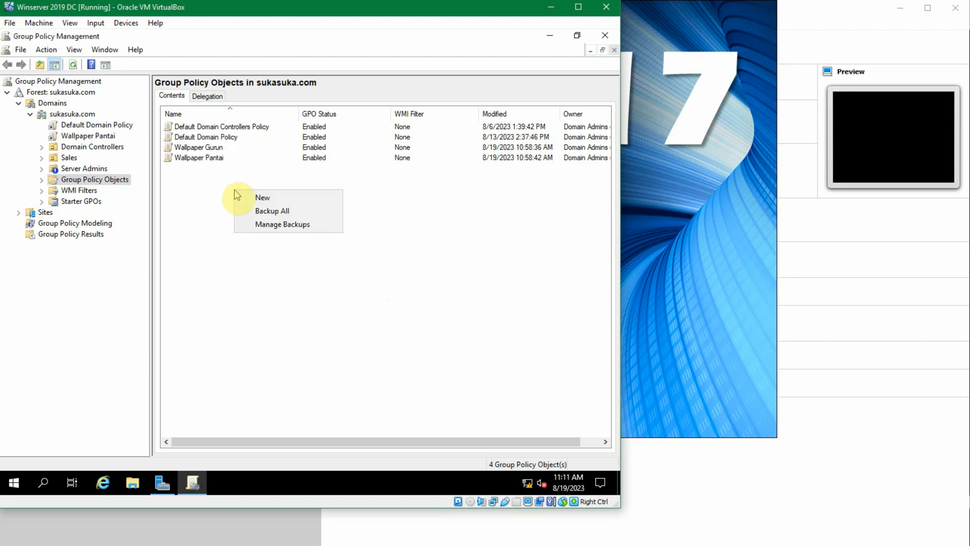
pyautogui.rightClick(210, 192)
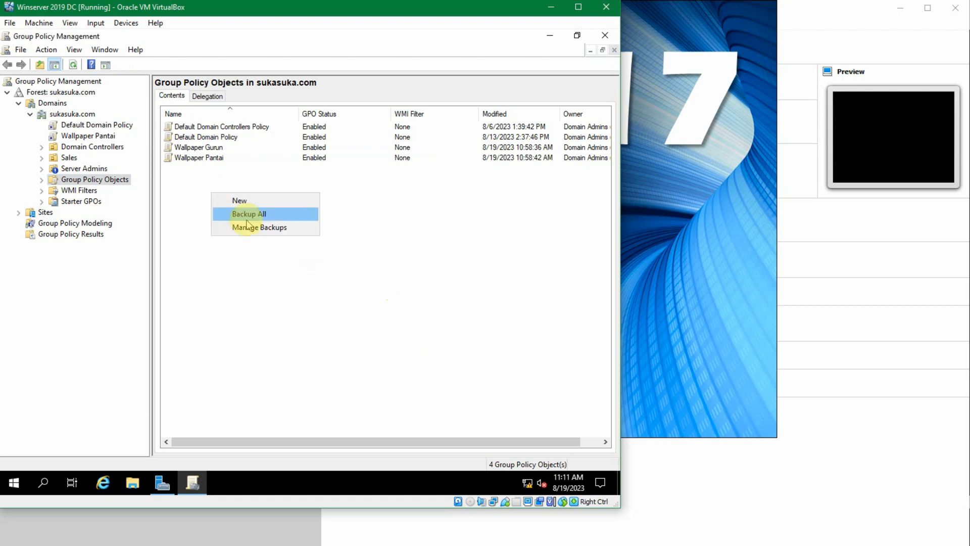
pyautogui.click(239, 218)
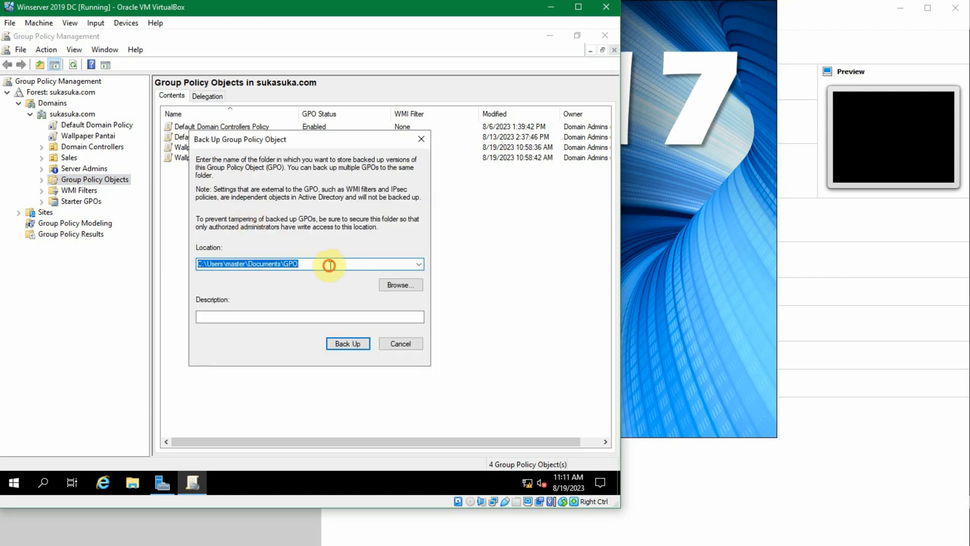
pyautogui.click(328, 263)
pyautogui.click(347, 260)
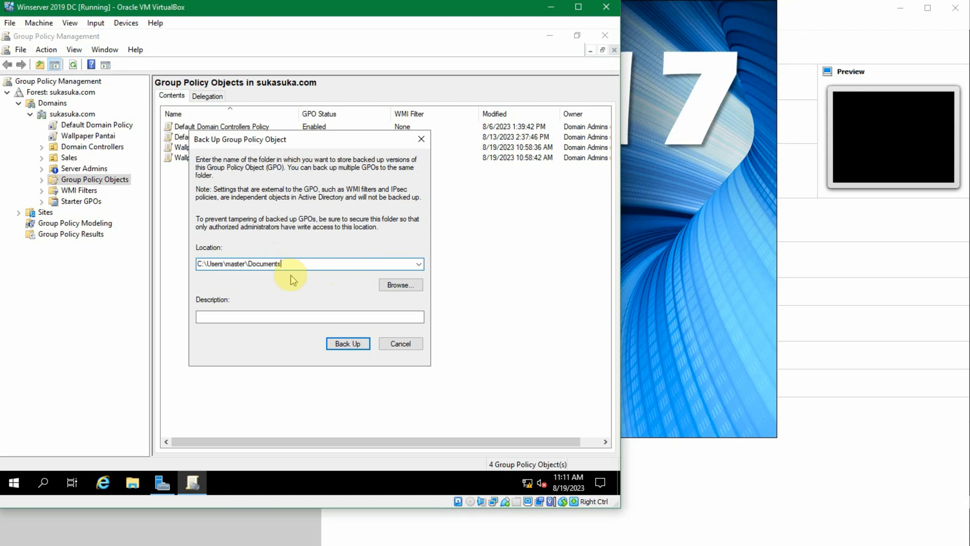
pyautogui.click(401, 285)
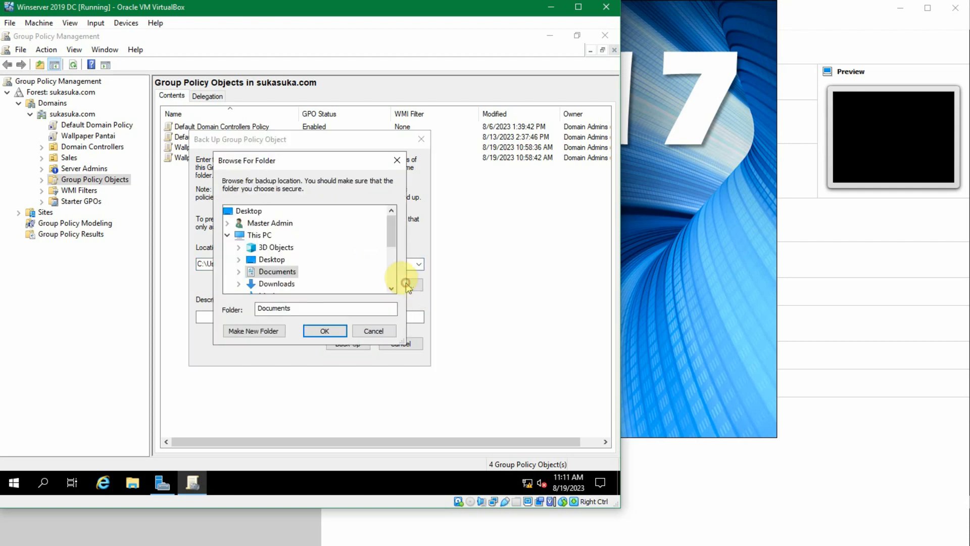
pyautogui.click(267, 334)
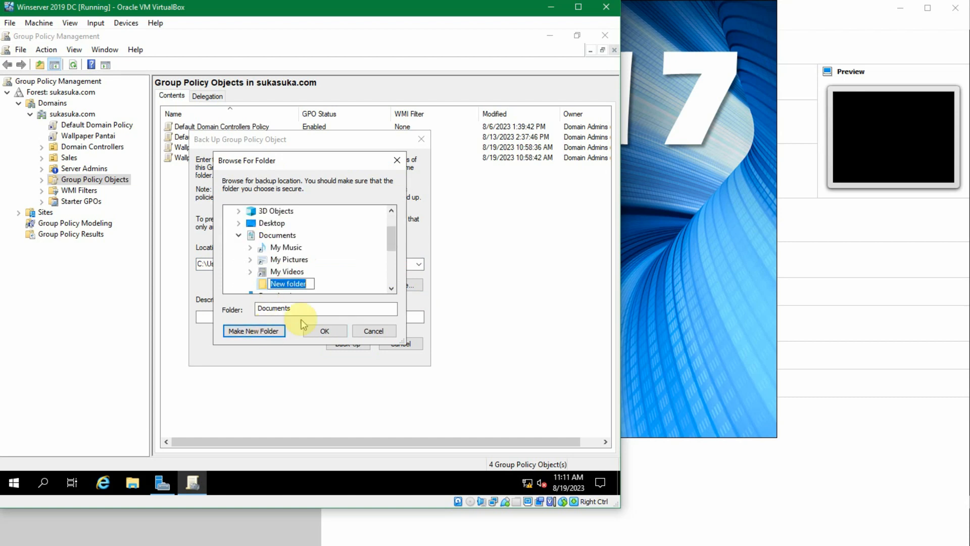
pyautogui.write('GPO')
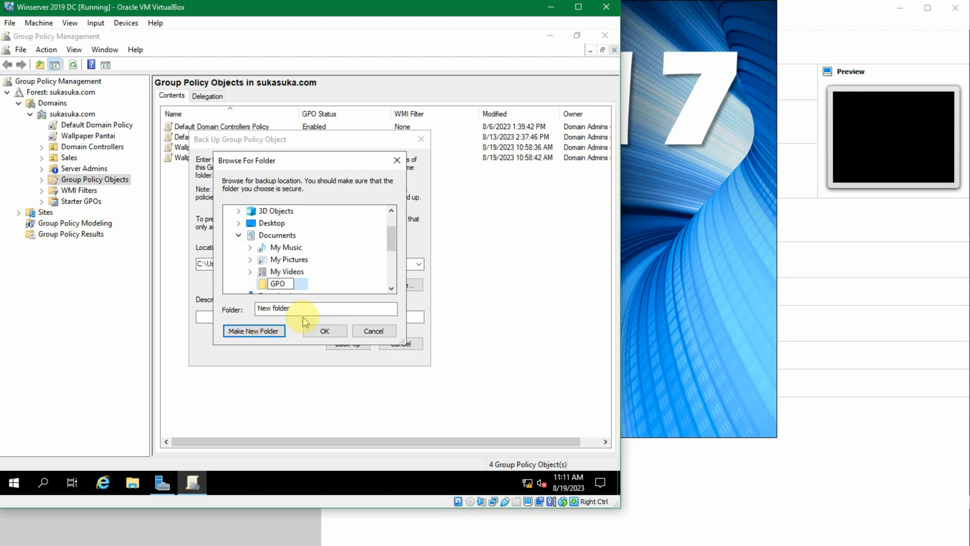
pyautogui.press('Return')
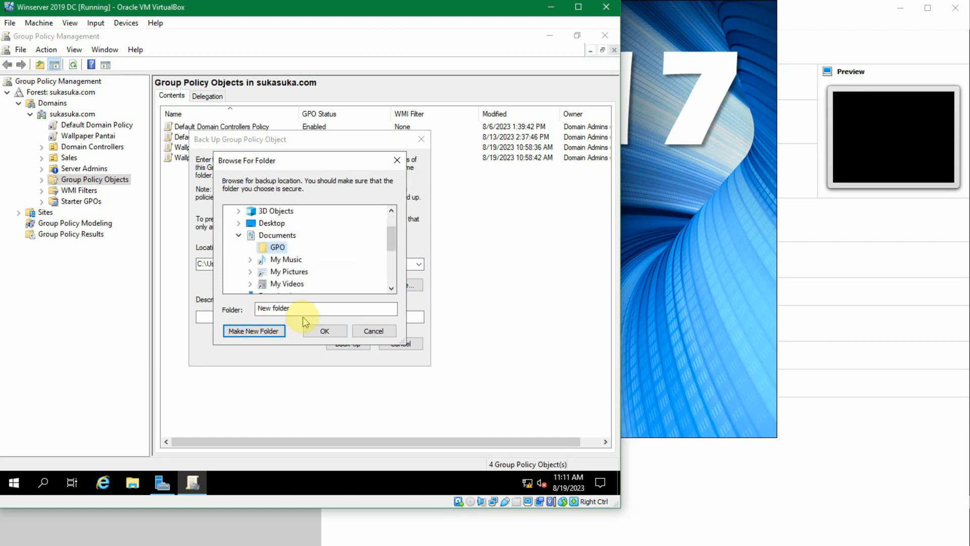
pyautogui.click(339, 331)
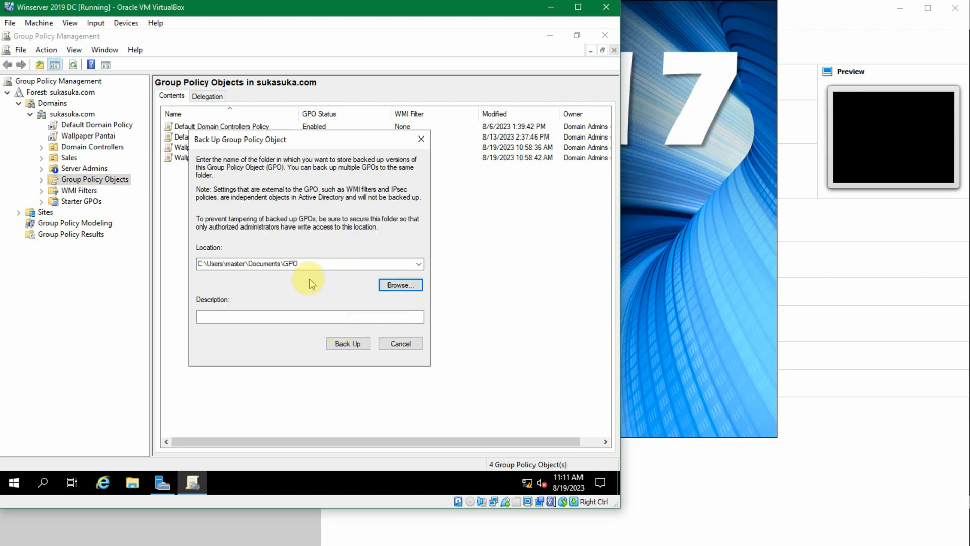
# Step: Describe the backup as "Backup 2023-08-19", run it for all Group Policy Objects and close the progress report
pyautogui.click(313, 316)
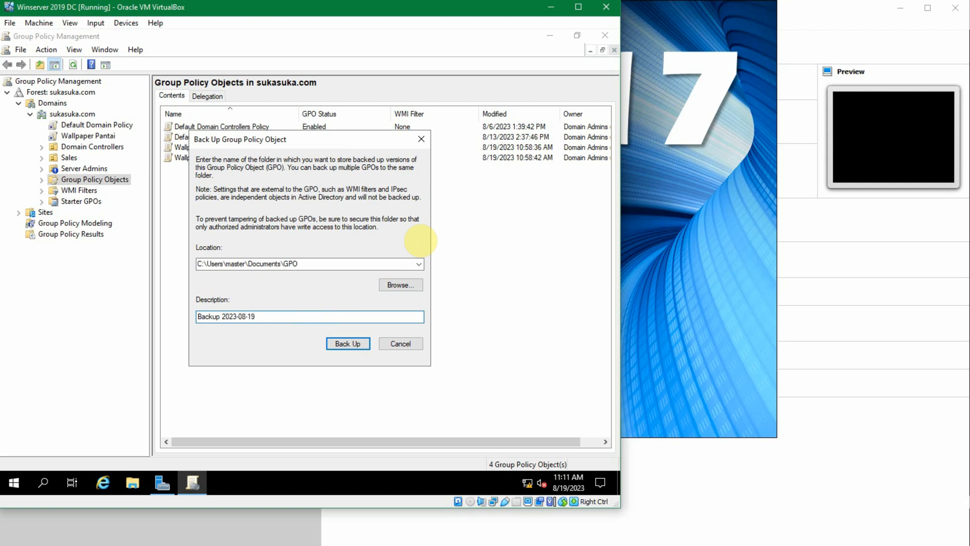
pyautogui.click(355, 346)
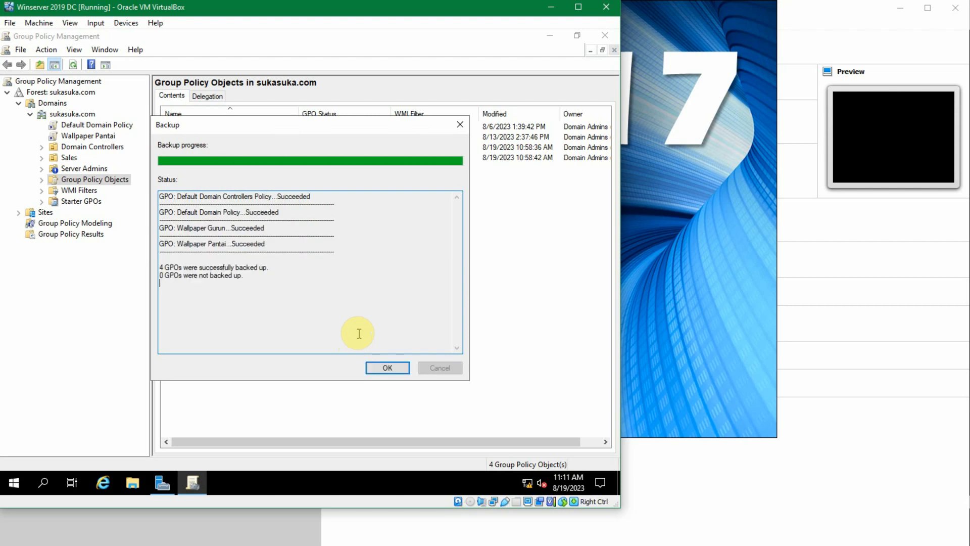
pyautogui.click(386, 368)
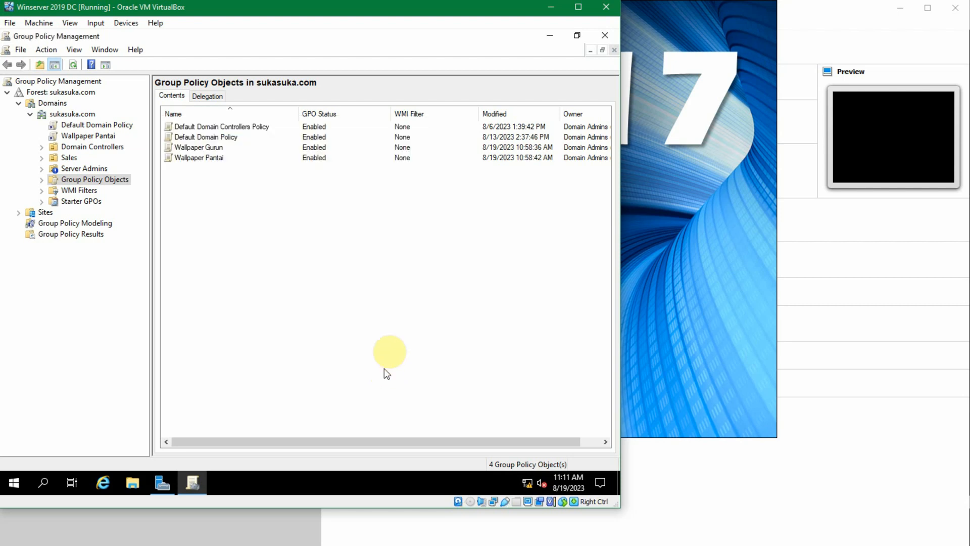
pyautogui.rightClick(251, 204)
pyautogui.click(221, 194)
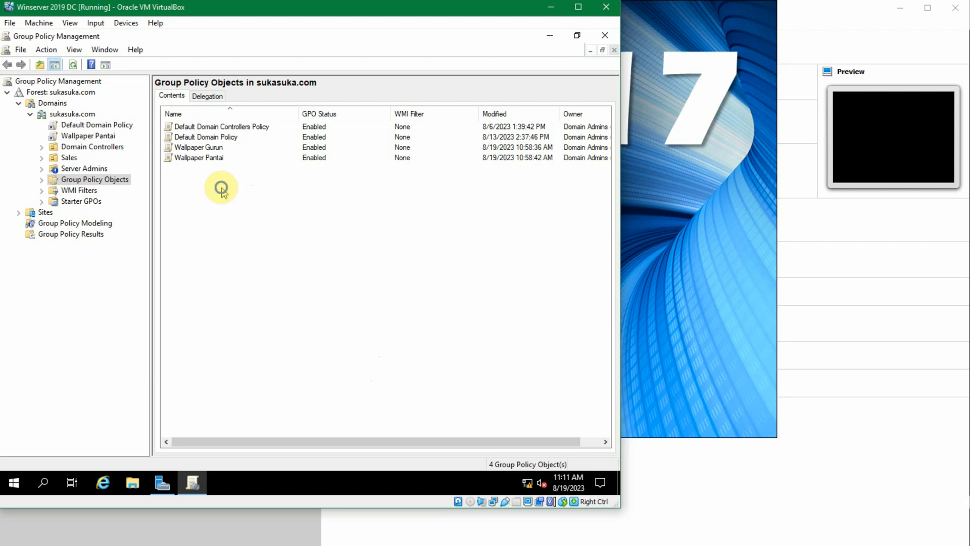
# Step: Examine the backed-up GPOs stored in C:\Users\master\Documents\GPO in the backup manager, widening the name column, and close it
pyautogui.rightClick(222, 188)
pyautogui.click(211, 191)
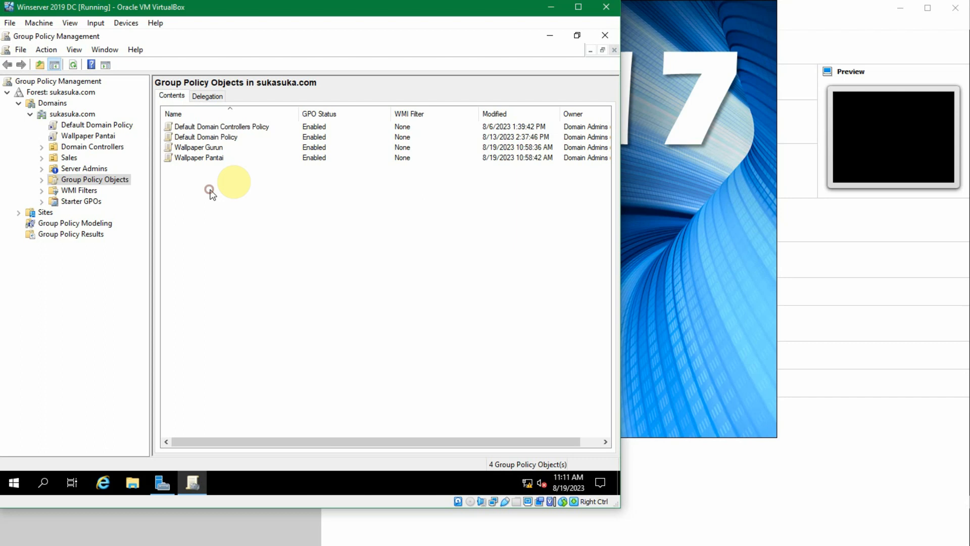
pyautogui.rightClick(246, 183)
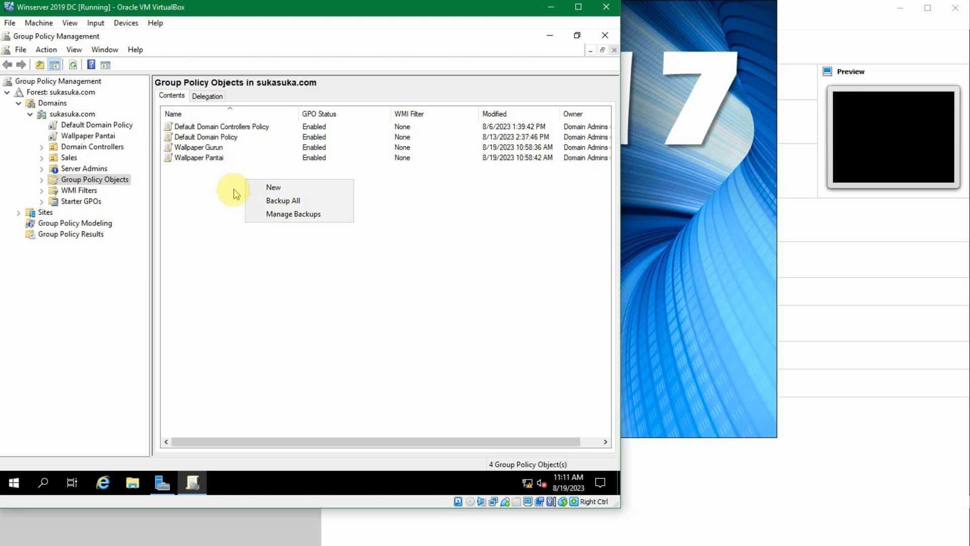
pyautogui.click(265, 211)
pyautogui.moveTo(213, 157); pyautogui.dragTo(329, 152)
pyautogui.click(262, 180)
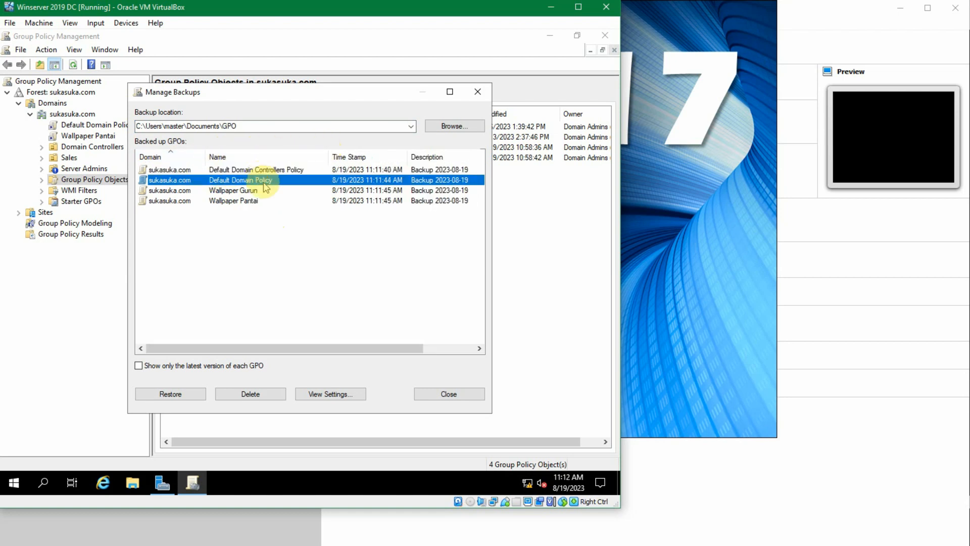
pyautogui.click(279, 170)
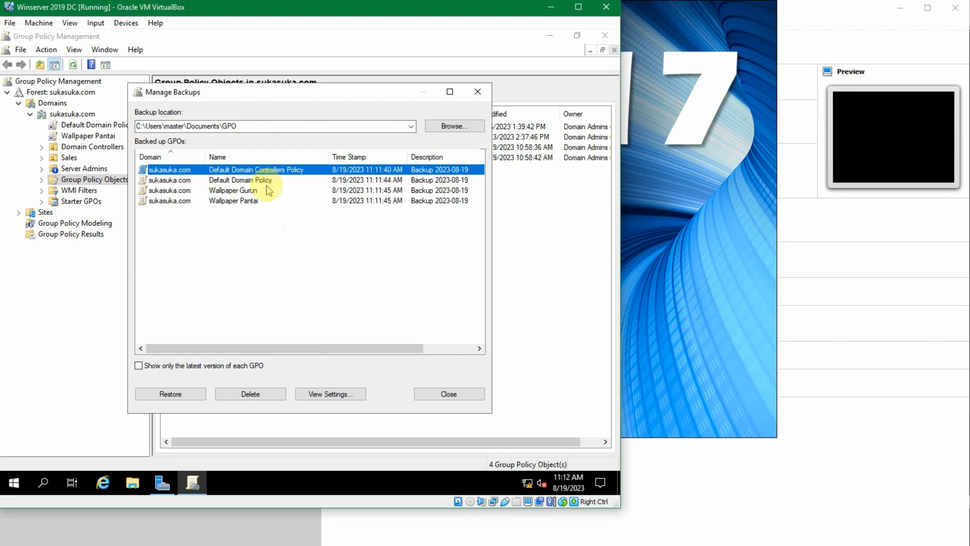
pyautogui.click(266, 192)
pyautogui.click(264, 201)
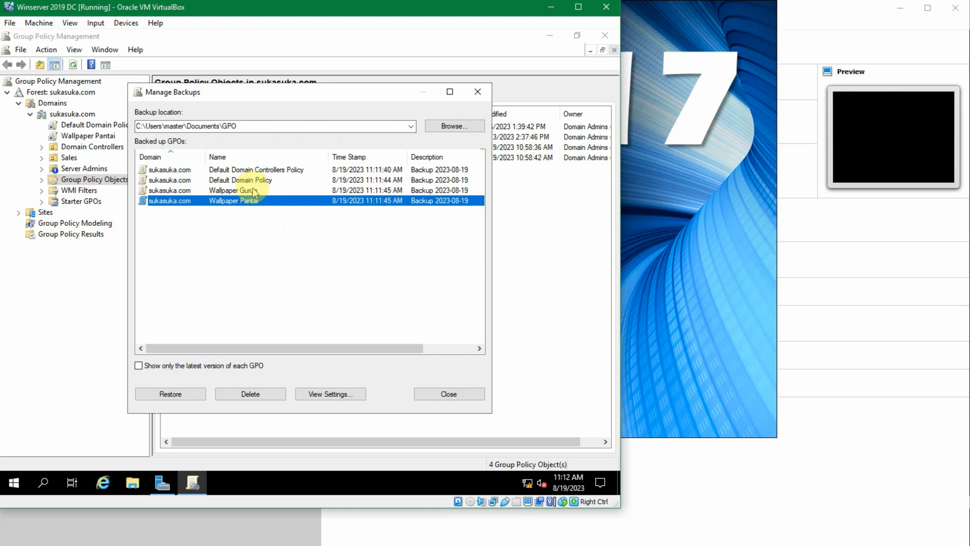
pyautogui.click(254, 192)
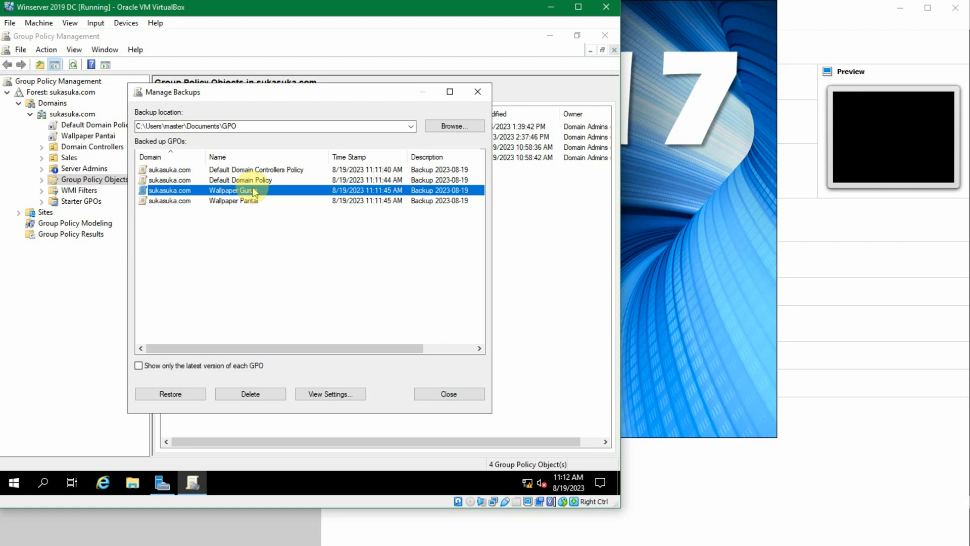
pyautogui.moveTo(279, 98); pyautogui.dragTo(361, 105)
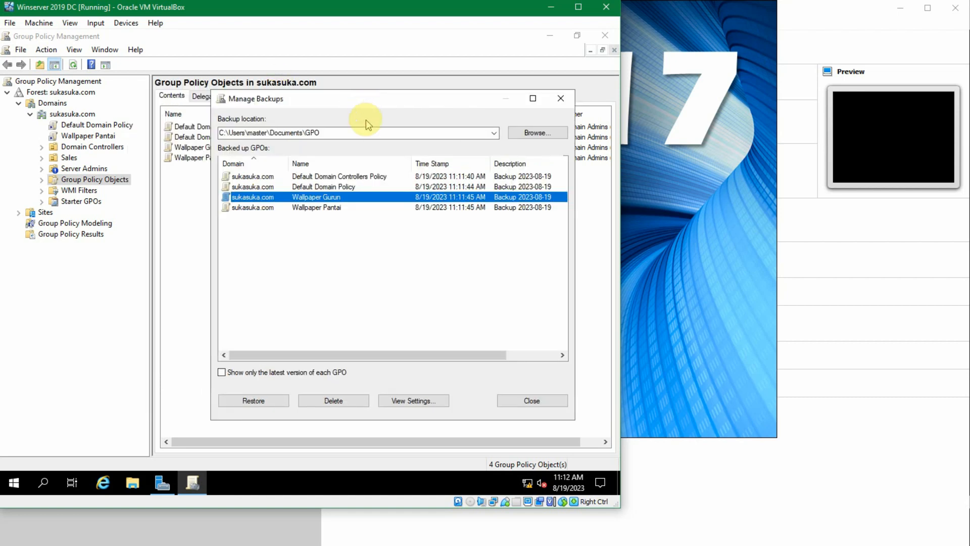
pyautogui.click(336, 208)
pyautogui.click(337, 198)
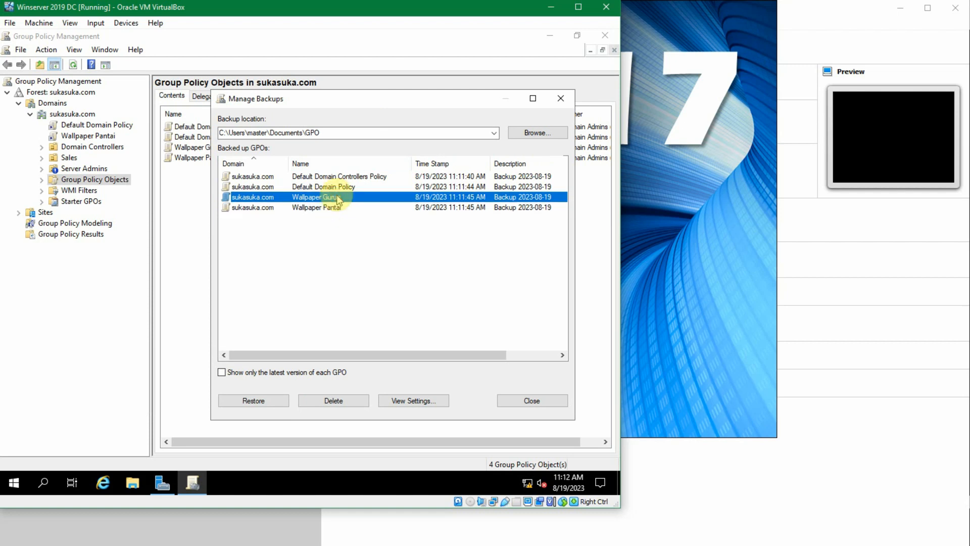
pyautogui.click(533, 401)
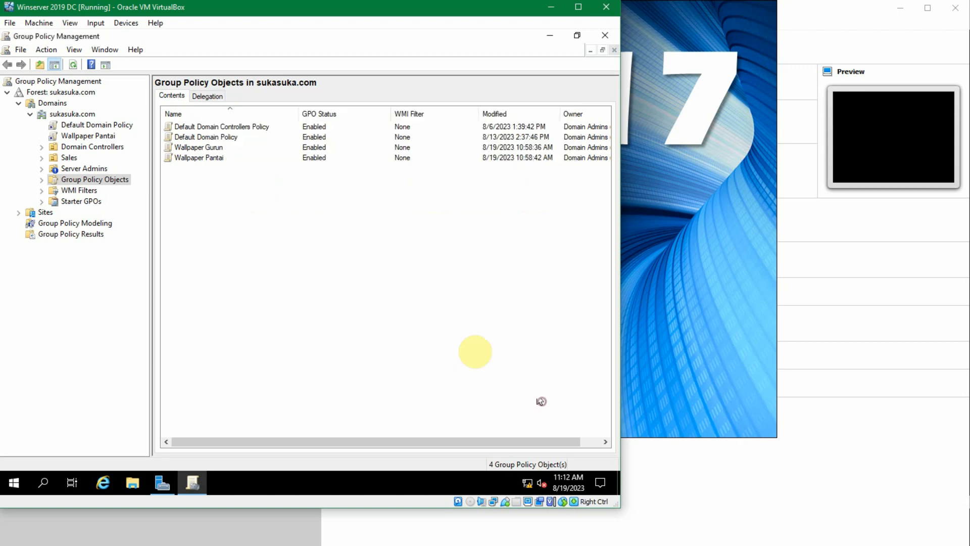
# Step: Delete the Wallpaper Gurun GPO from the Group Policy Objects and close the deletion status
pyautogui.click(191, 149)
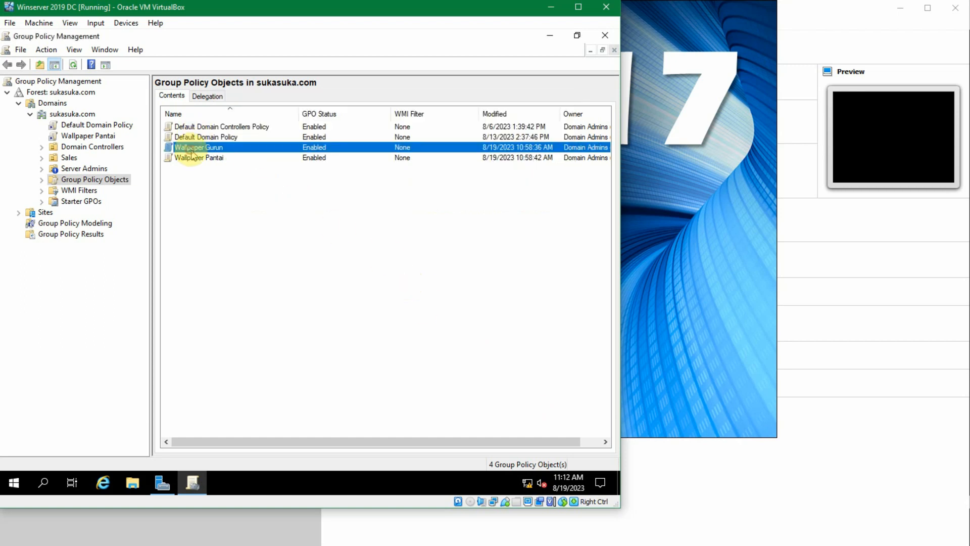
pyautogui.rightClick(218, 151)
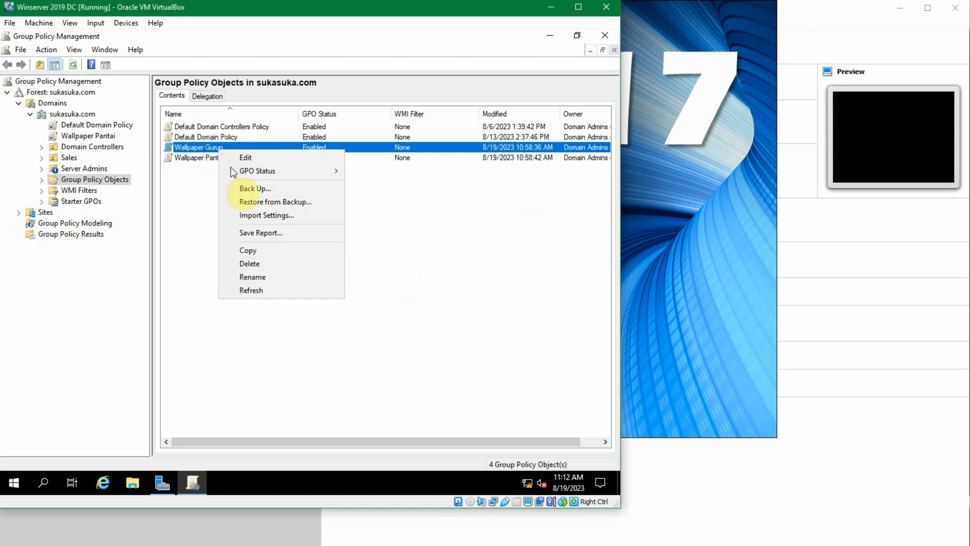
pyautogui.click(267, 261)
pyautogui.click(337, 258)
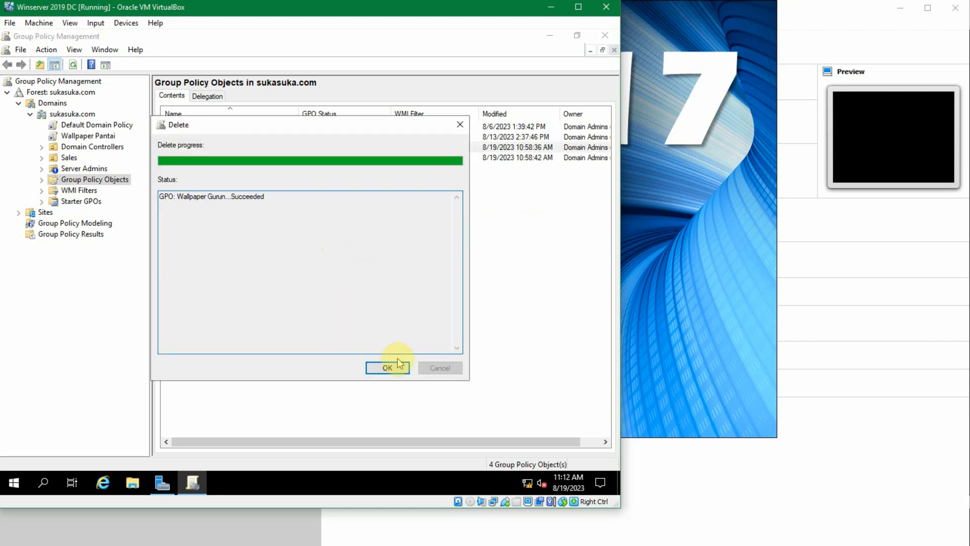
pyautogui.click(389, 364)
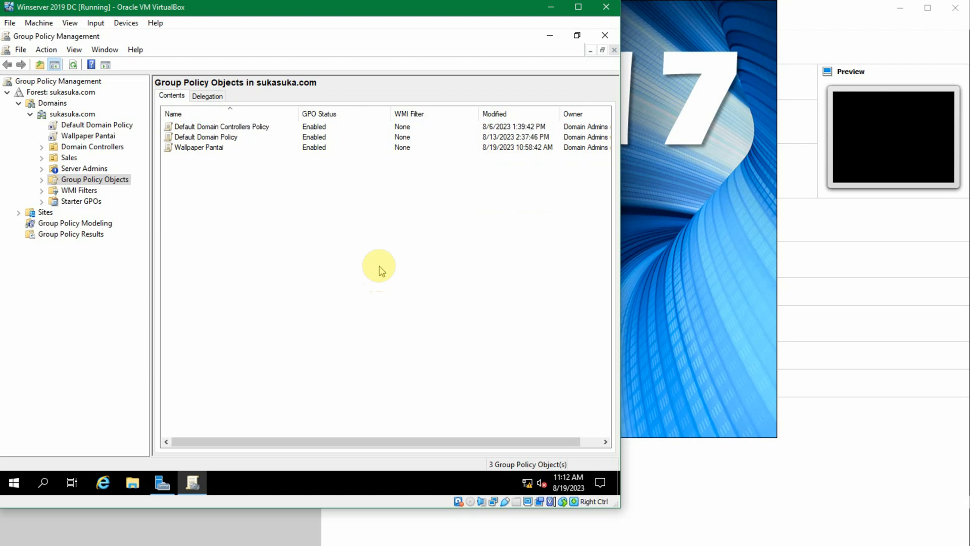
# Step: Restore the Wallpaper Gurun GPO from its backup in the Documents\GPO folder and close the backup manager
pyautogui.rightClick(266, 188)
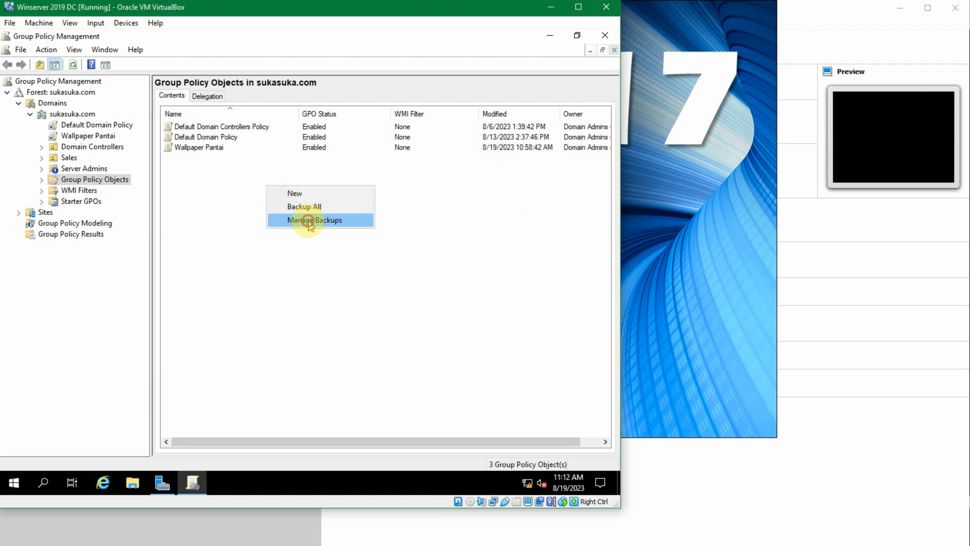
pyautogui.click(309, 221)
pyautogui.moveTo(245, 106); pyautogui.dragTo(325, 101)
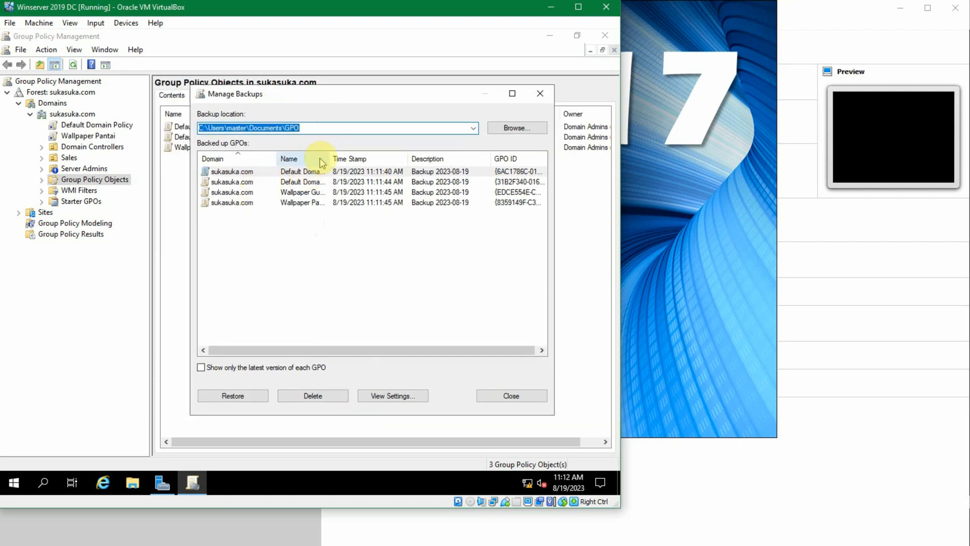
pyautogui.moveTo(327, 155); pyautogui.dragTo(392, 155)
pyautogui.click(317, 194)
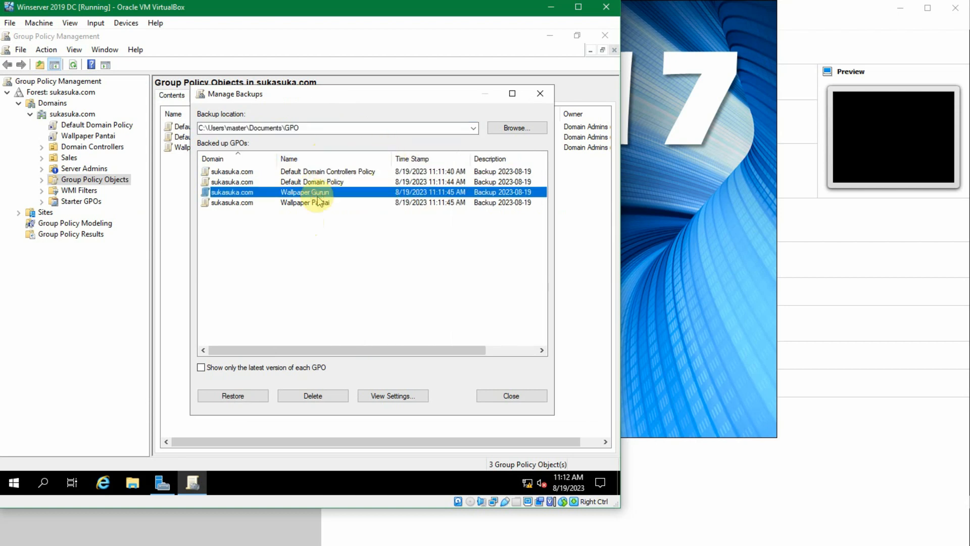
pyautogui.click(256, 396)
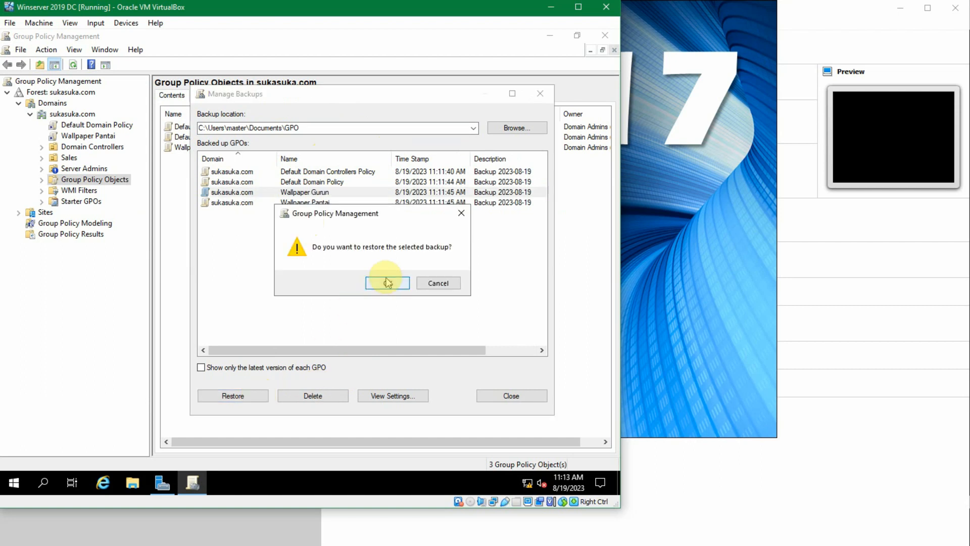
pyautogui.click(387, 281)
pyautogui.click(443, 369)
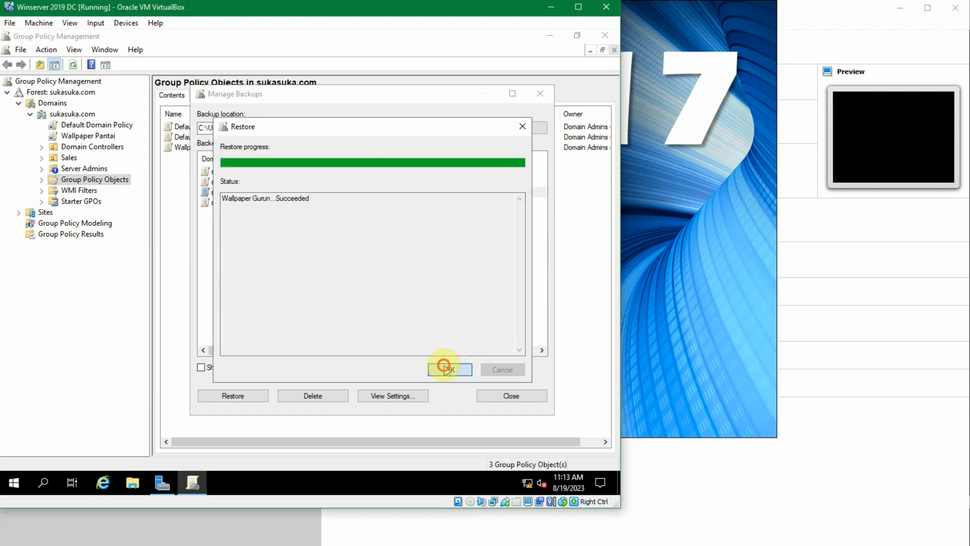
pyautogui.click(530, 401)
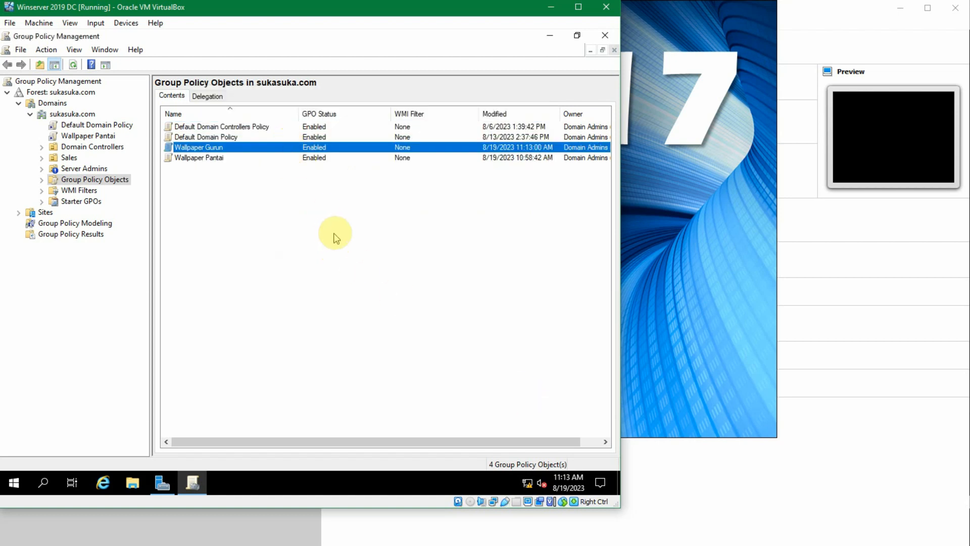
# Step: Delete both the Wallpaper Gurun and Wallpaper Pantai GPOs from the Group Policy Objects and close the deletion status
pyautogui.keyDown('ctrl'); pyautogui.click(217, 158); pyautogui.keyUp('ctrl')
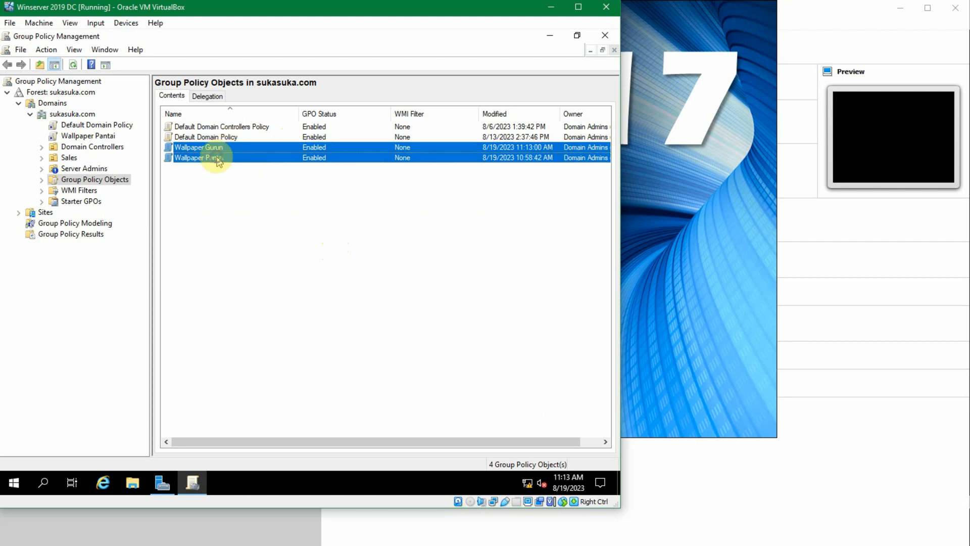
pyautogui.rightClick(217, 158)
pyautogui.click(255, 196)
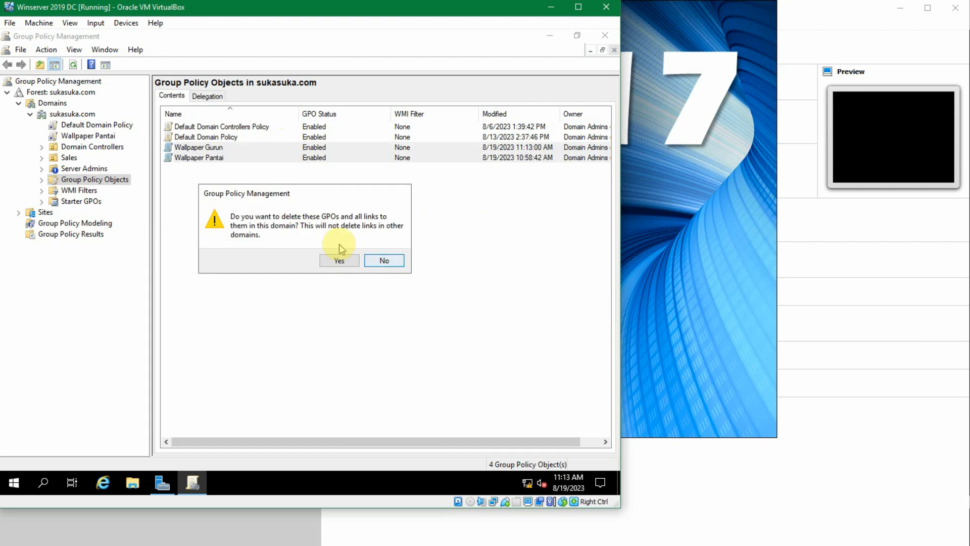
pyautogui.click(338, 260)
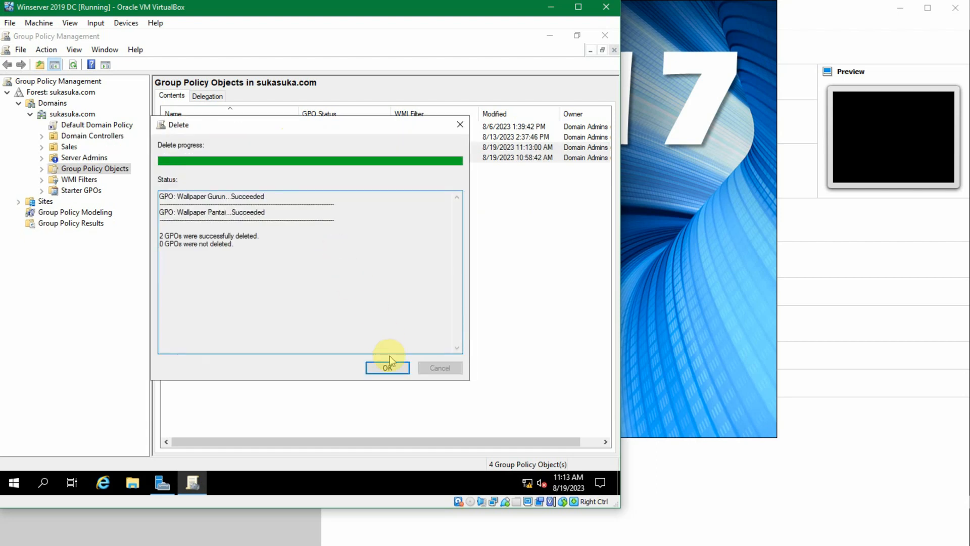
pyautogui.click(387, 368)
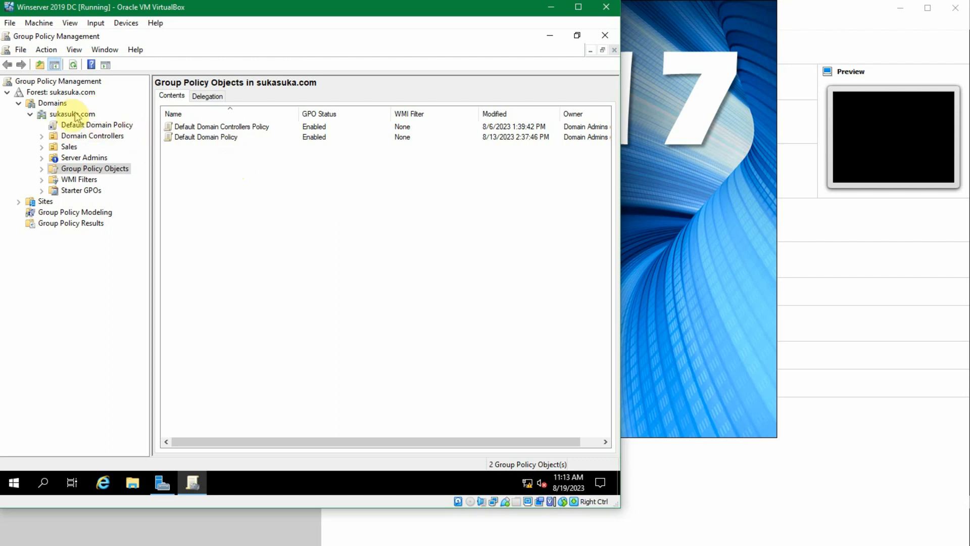
# Step: Open the backup manager, restore the Wallpaper Gurun backup on its own and close the restore status
pyautogui.rightClick(232, 186)
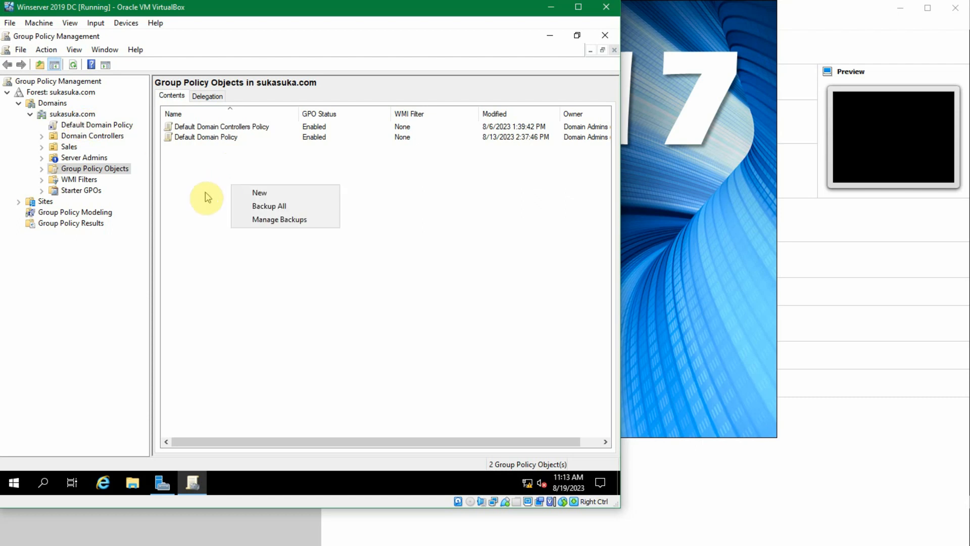
pyautogui.click(259, 219)
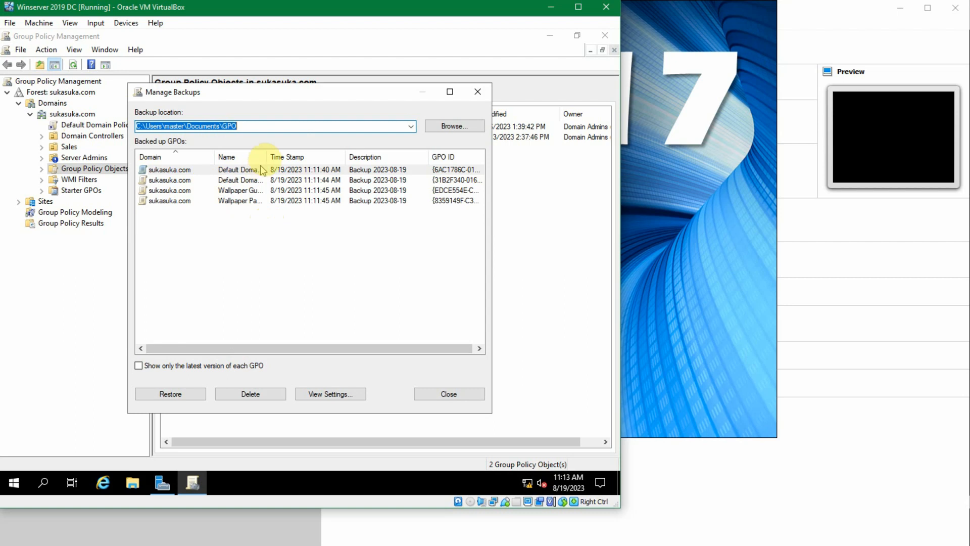
pyautogui.click(383, 167)
pyautogui.moveTo(383, 163); pyautogui.dragTo(382, 163)
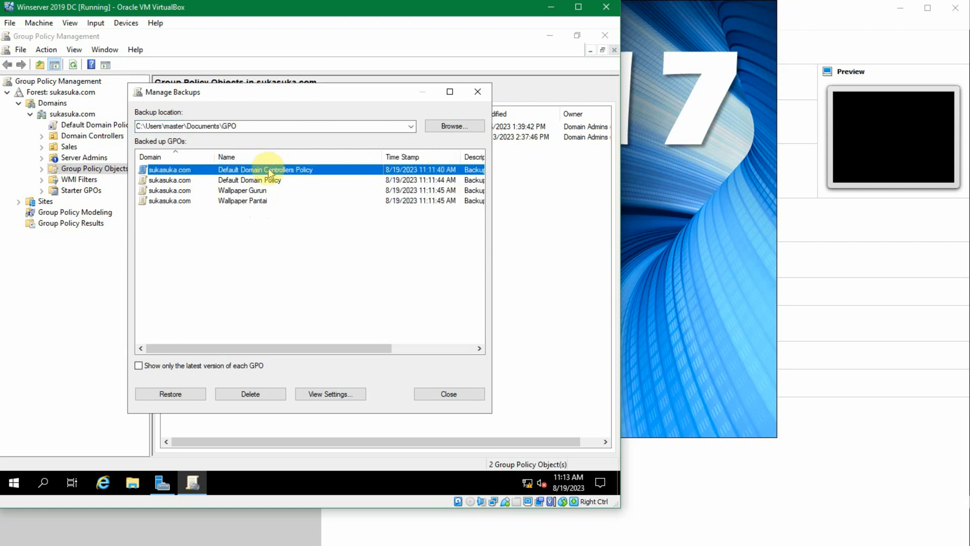
pyautogui.click(264, 190)
pyautogui.keyDown('shift'); pyautogui.click(261, 201); pyautogui.keyUp('shift')
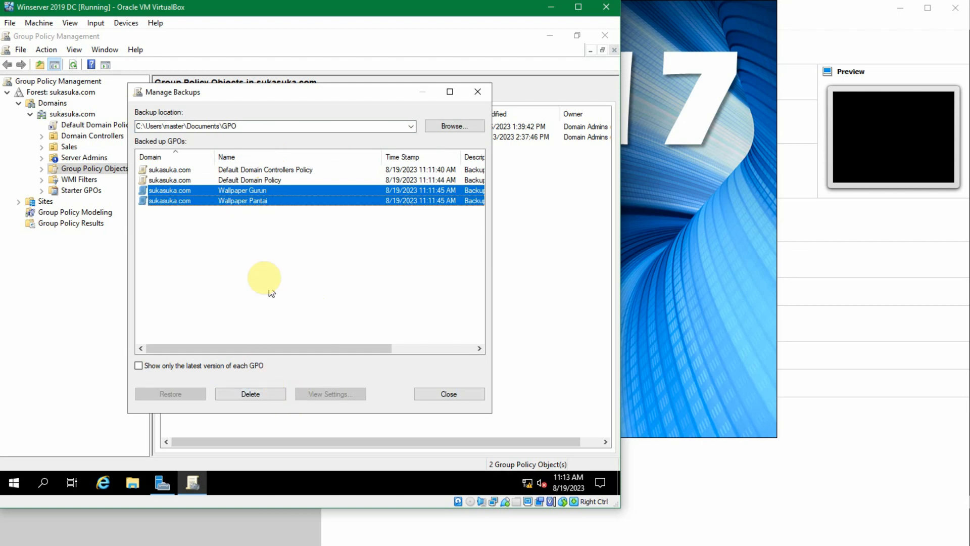
pyautogui.click(165, 190)
pyautogui.click(172, 393)
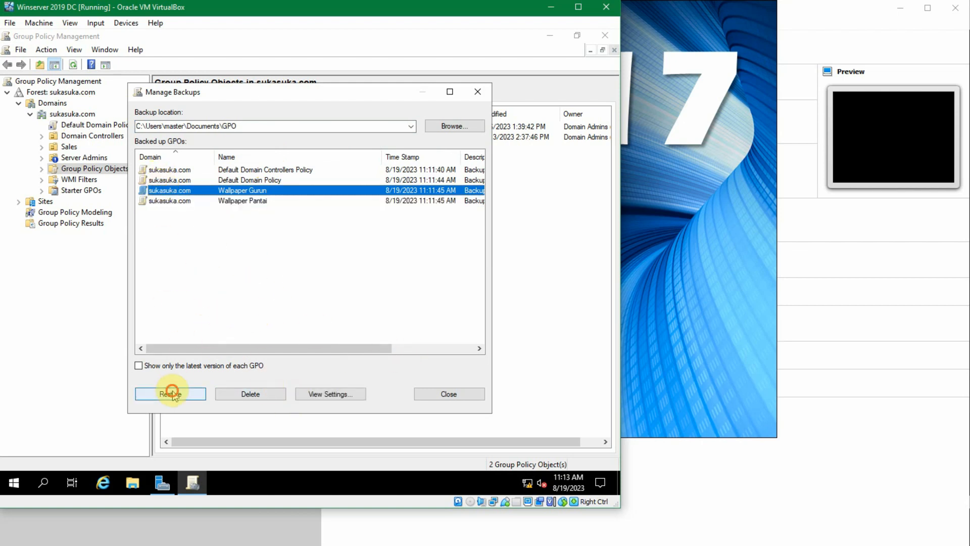
pyautogui.click(318, 281)
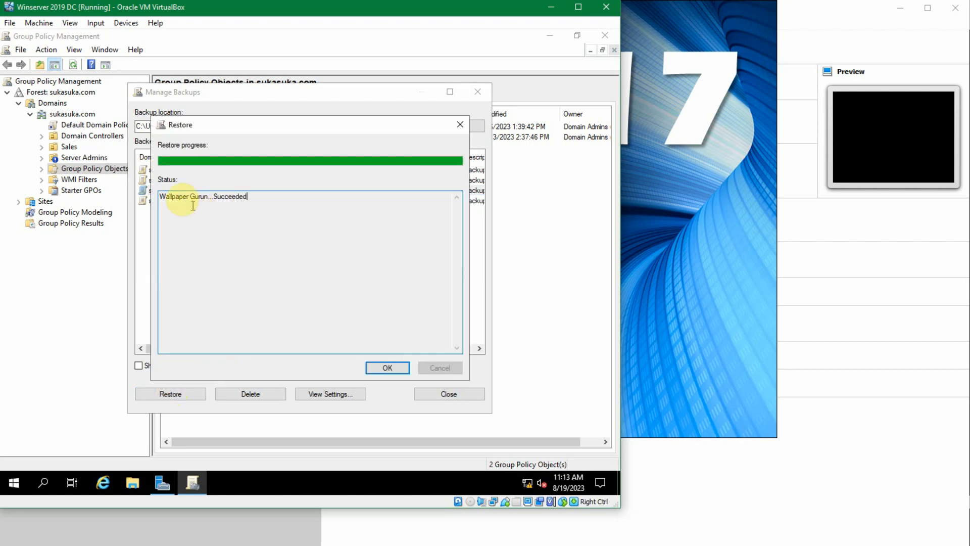
pyautogui.click(389, 368)
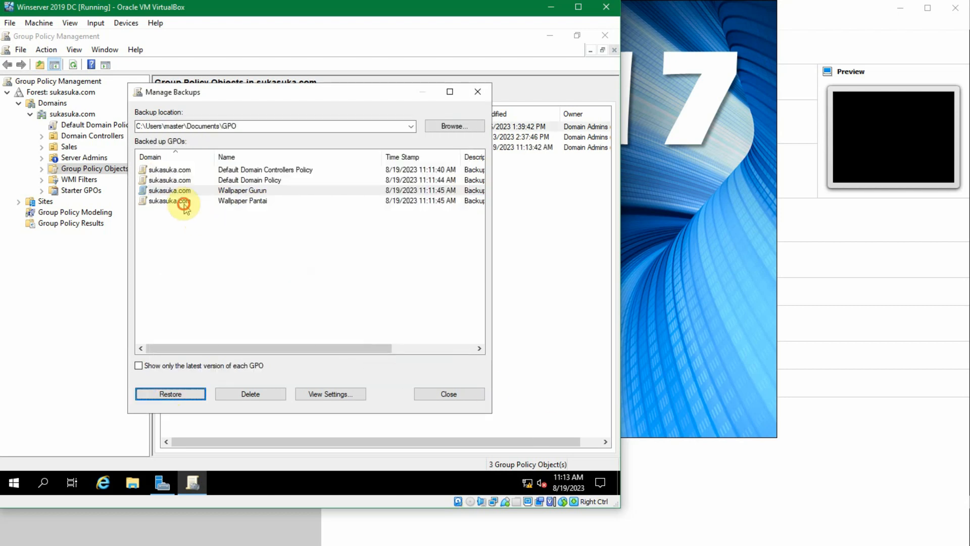
# Step: Restore the Wallpaper Pantai GPO from its backup and close the backup manager
pyautogui.click(182, 200)
pyautogui.click(186, 394)
pyautogui.click(316, 279)
pyautogui.click(387, 368)
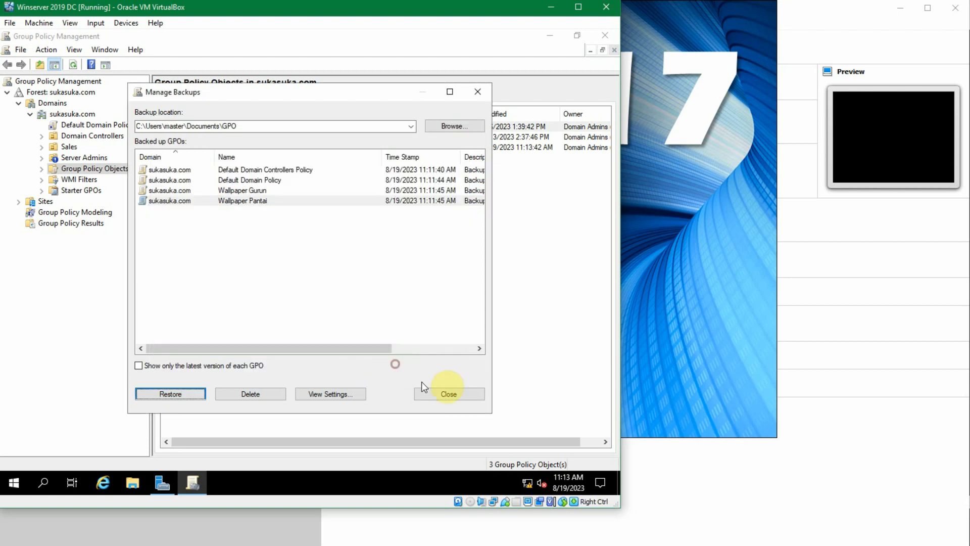
pyautogui.click(447, 392)
pyautogui.click(250, 190)
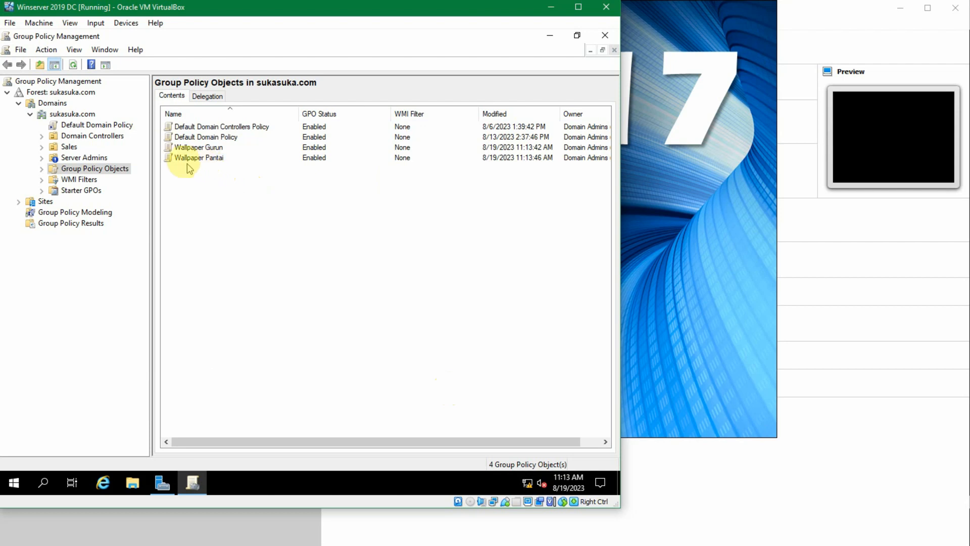
# Step: Link the existing Wallpaper Pantai GPO to the sukasuka.com domain
pyautogui.rightClick(62, 117)
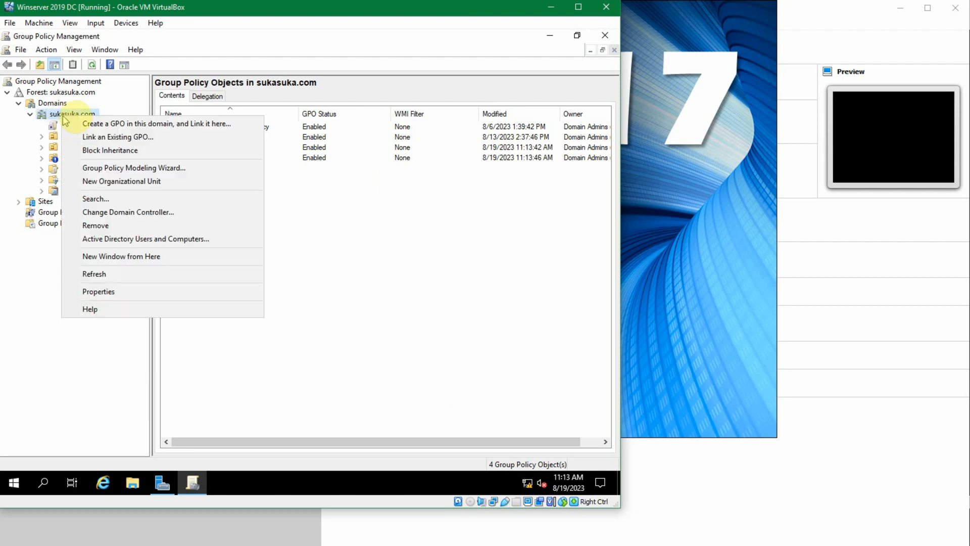
pyautogui.click(115, 137)
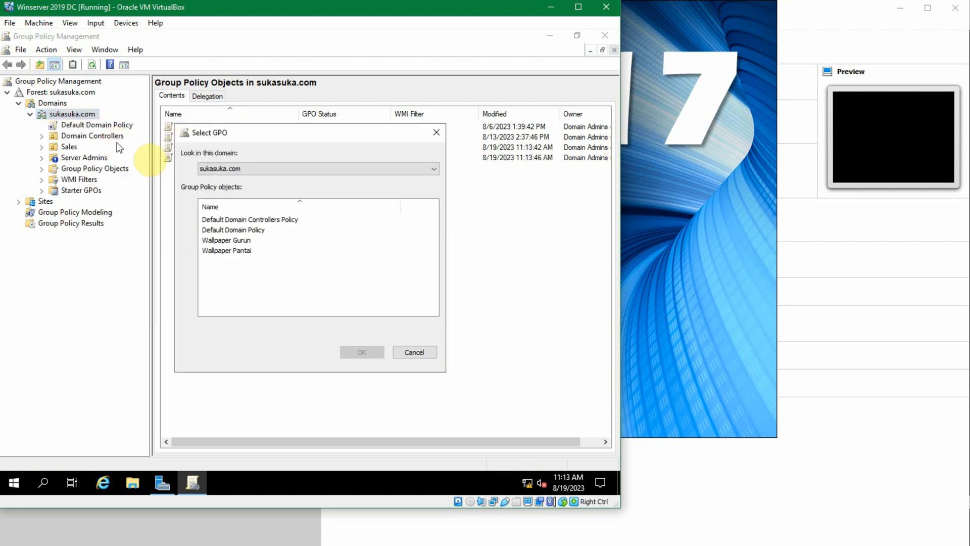
pyautogui.click(230, 250)
pyautogui.click(347, 352)
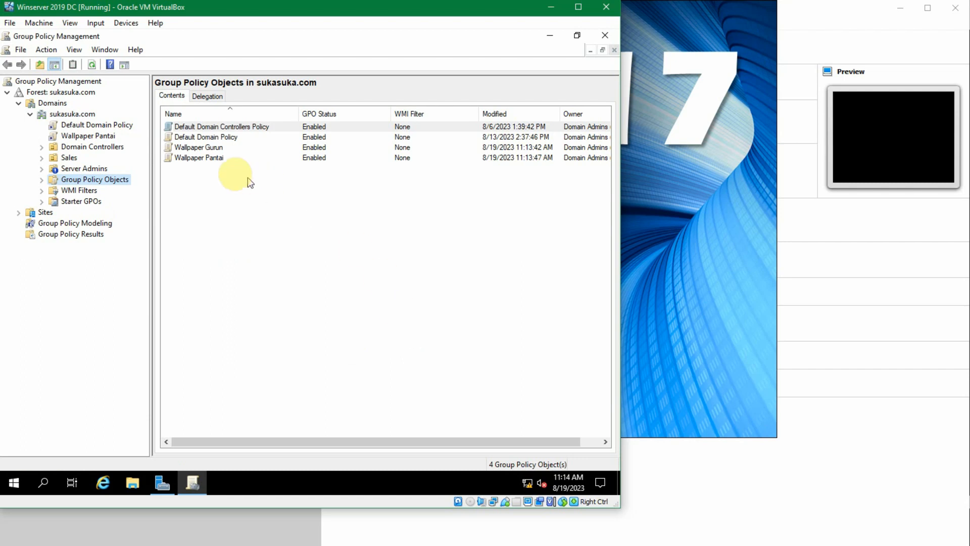
pyautogui.click(213, 127)
pyautogui.click(270, 135)
pyautogui.click(270, 125)
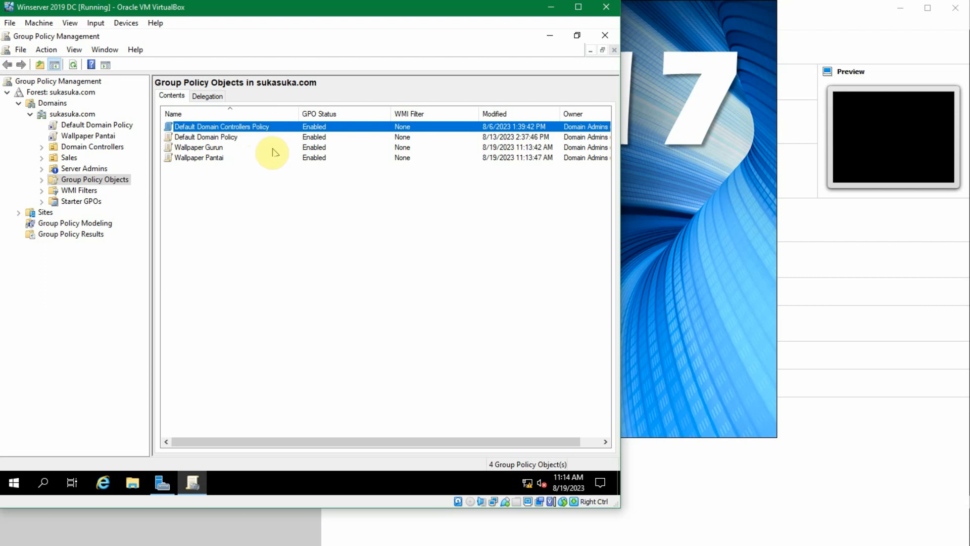
pyautogui.click(260, 205)
pyautogui.click(249, 130)
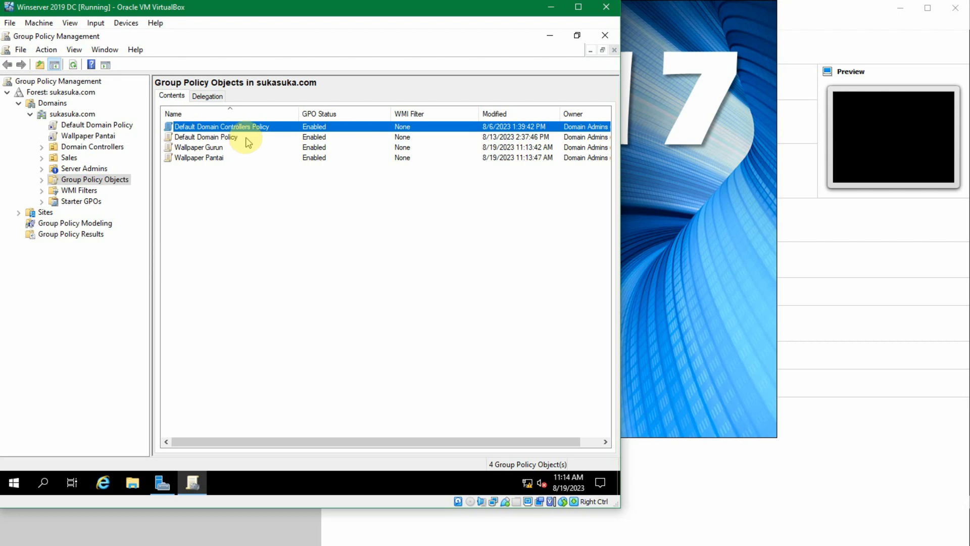
pyautogui.click(247, 137)
pyautogui.click(277, 210)
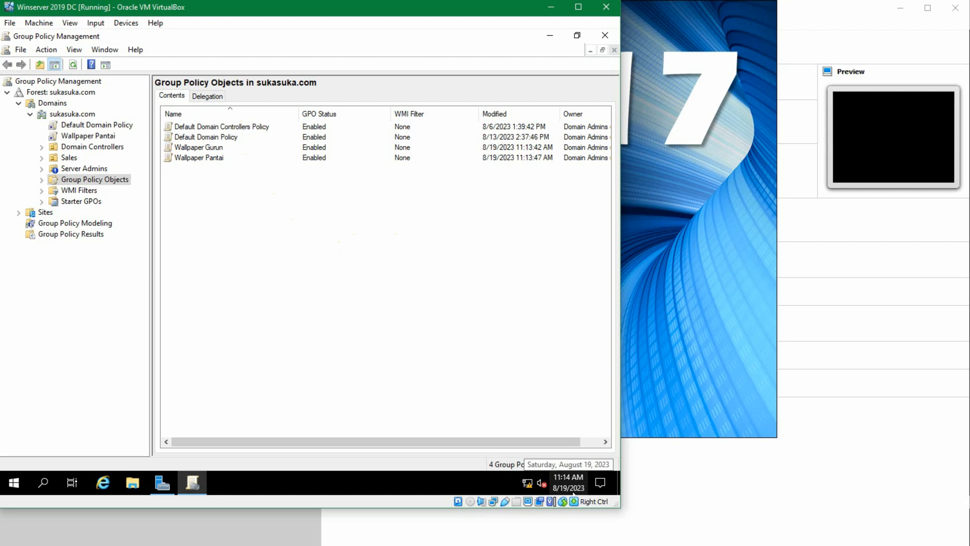
pyautogui.hotkey('alt', 'Tab')
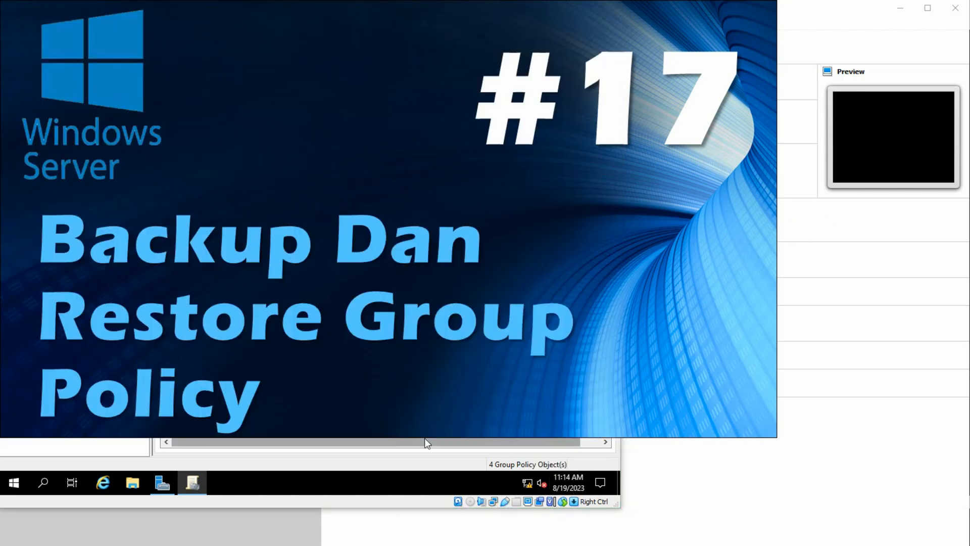